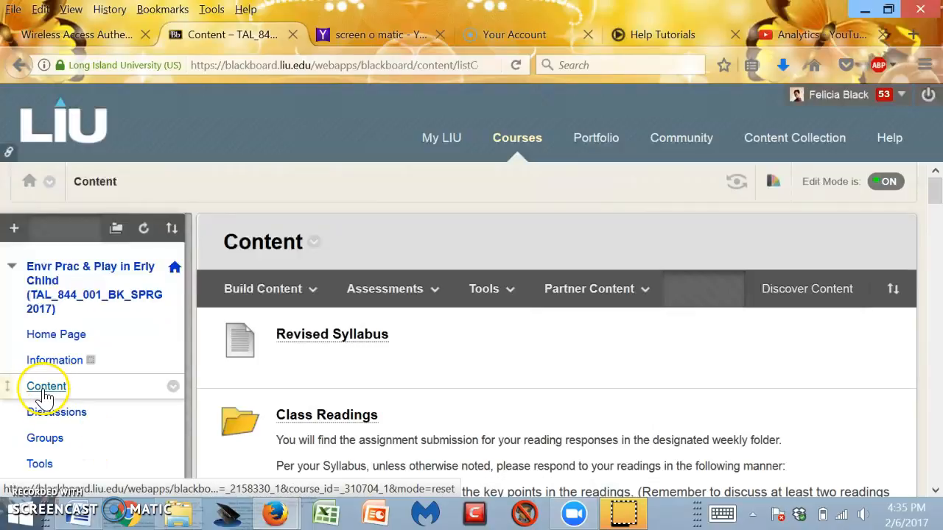
Open the Curriculum Models in Early Childhood Education folder from the course Content area.
click(44, 396)
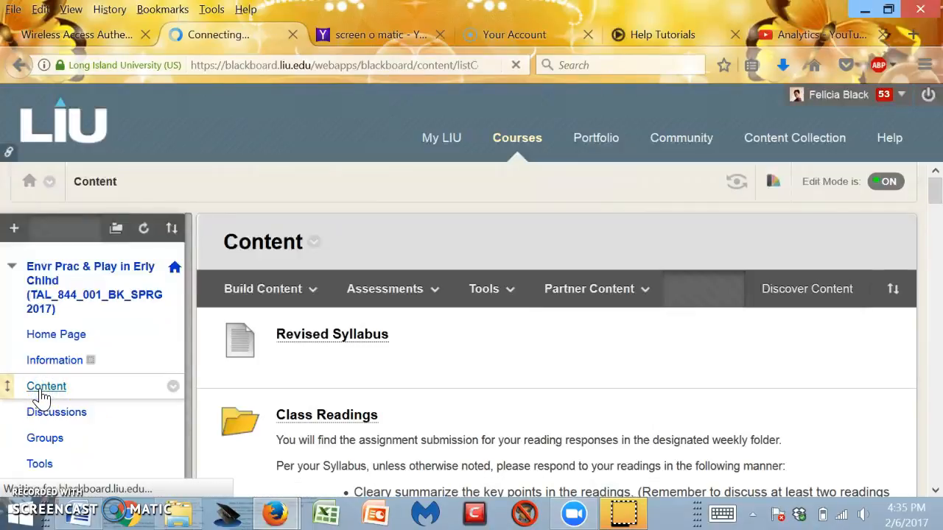
scroll(358, 363, down, 5)
click(362, 356)
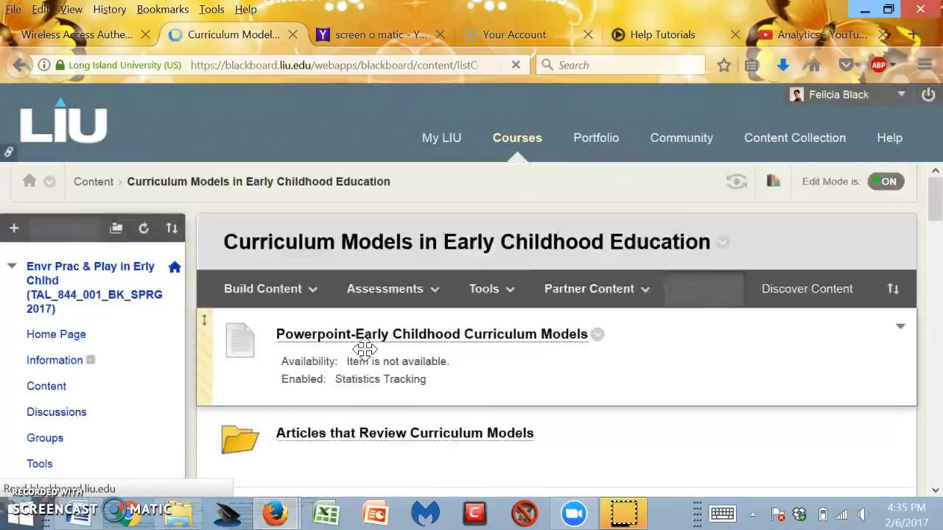
Turn on Student Preview mode and return to the course Content area.
click(738, 184)
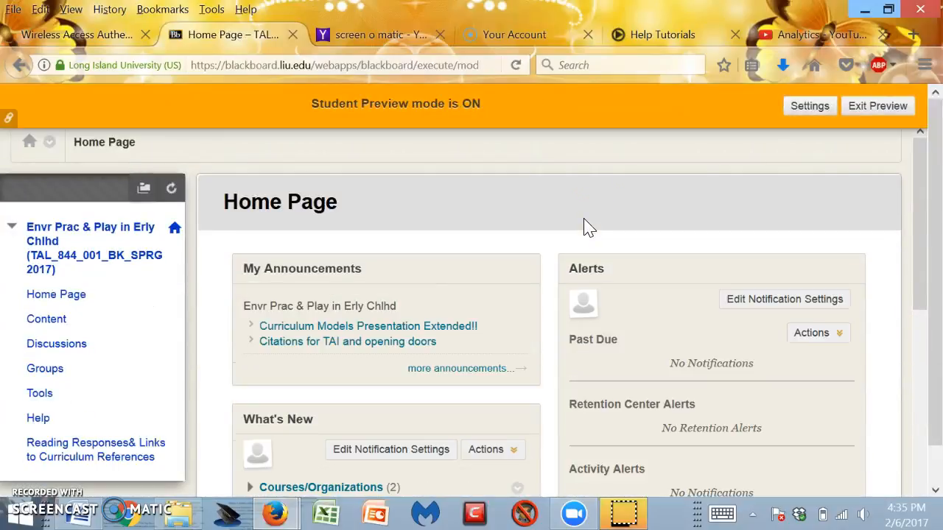
scroll(368, 430, down, 2)
click(47, 239)
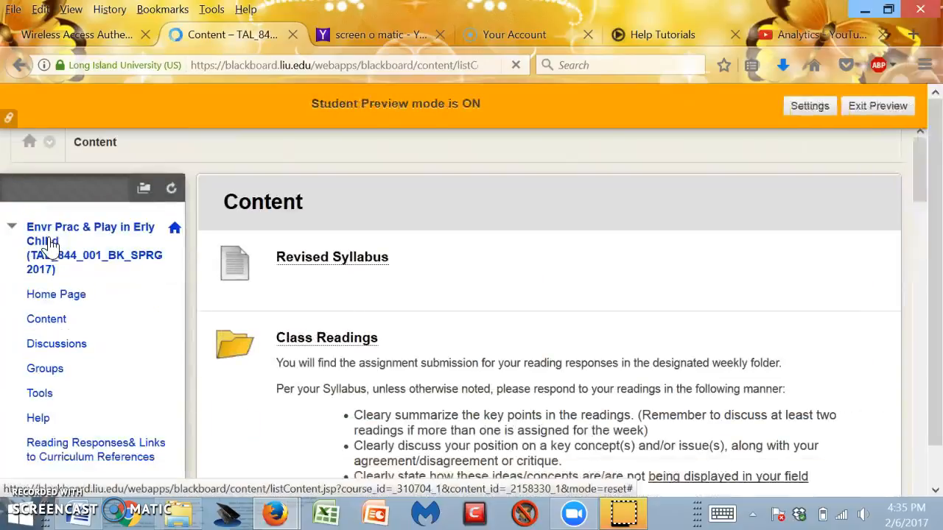
Open the Curriculum Models in Early Childhood Education folder as a previewing student.
scroll(250, 331, down, 3)
scroll(251, 332, down, 2)
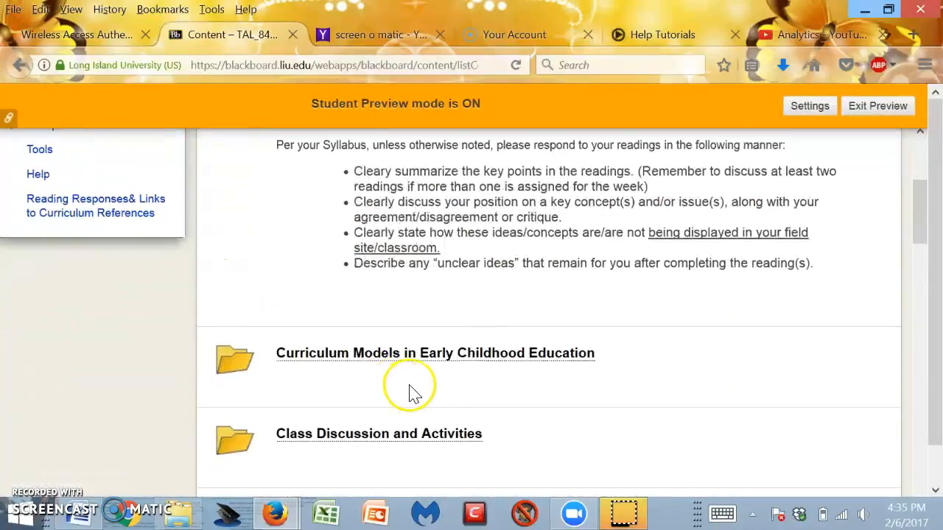
click(458, 355)
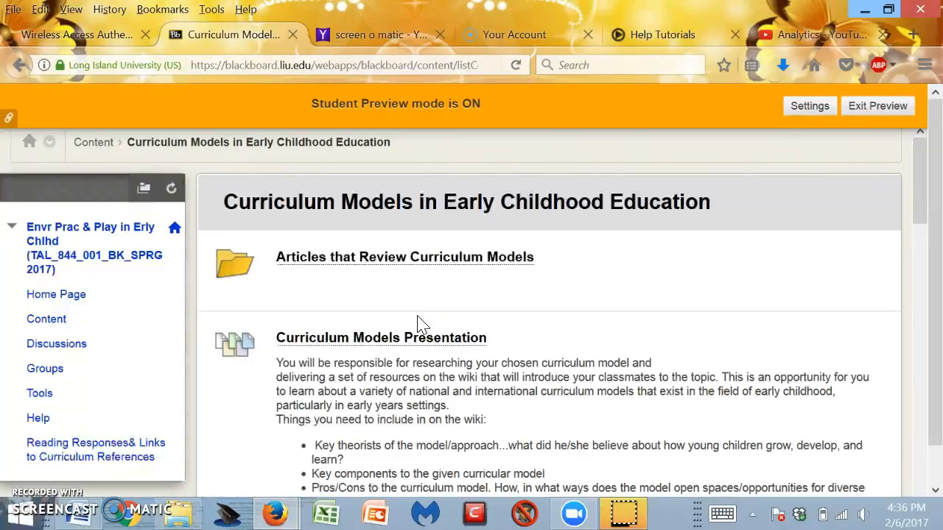
Open the Curriculum Models Presentation wiki from inside the folder.
drag(919, 288, 924, 215)
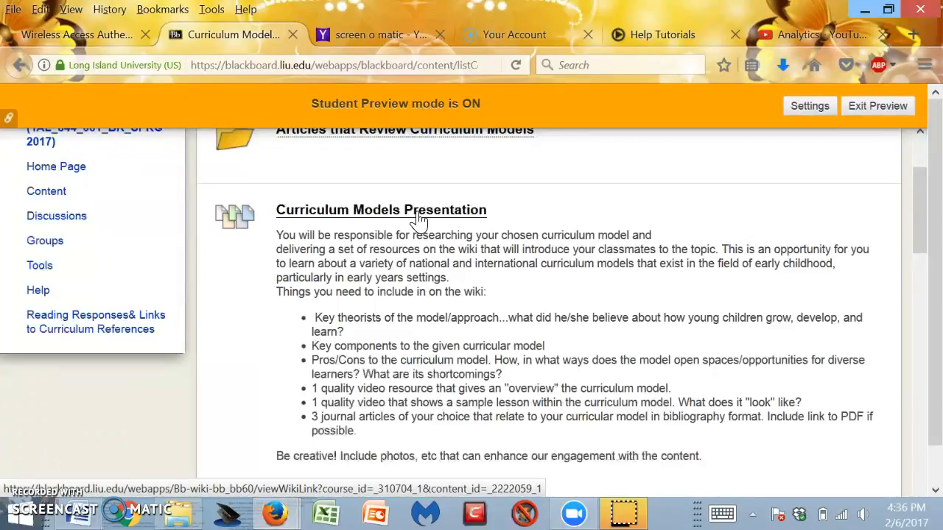
click(368, 213)
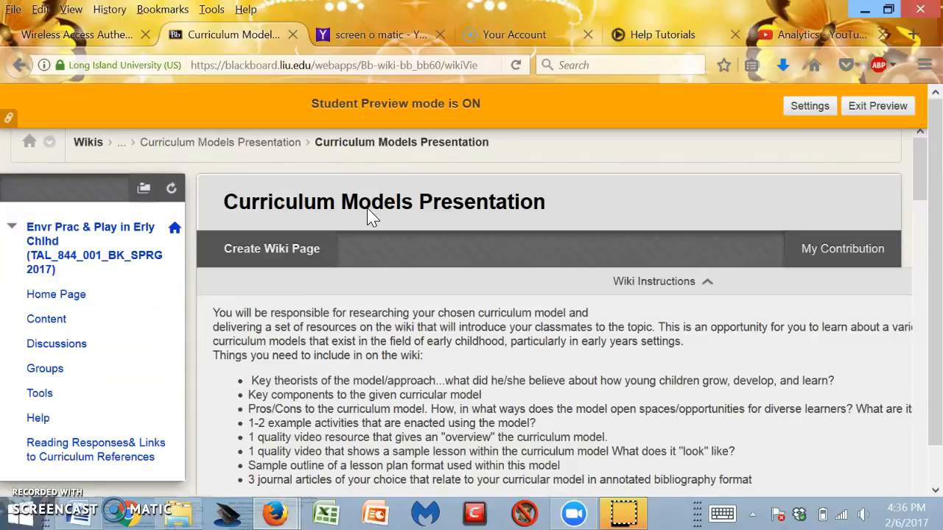
Collapse the Wiki Instructions section of the Curriculum Models Presentation wiki.
scroll(444, 365, down, 2)
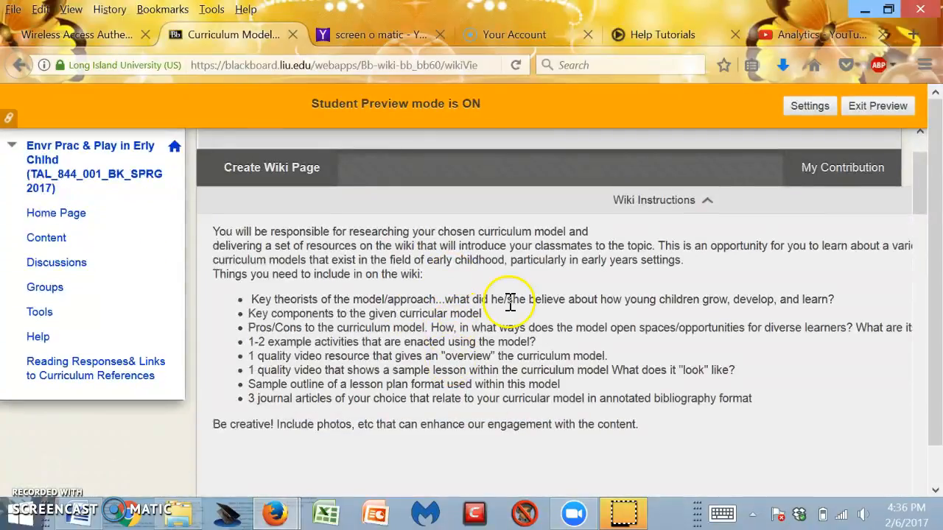
click(708, 206)
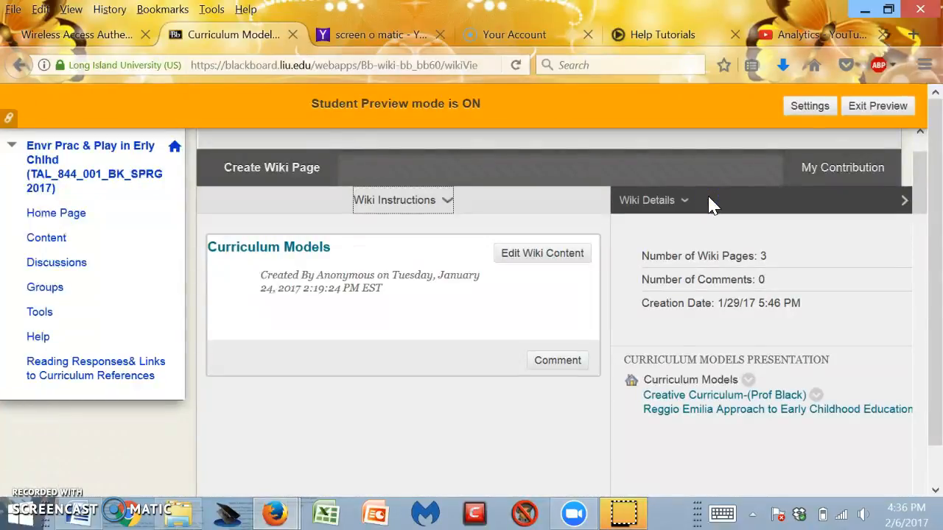
click(703, 207)
click(704, 210)
click(710, 215)
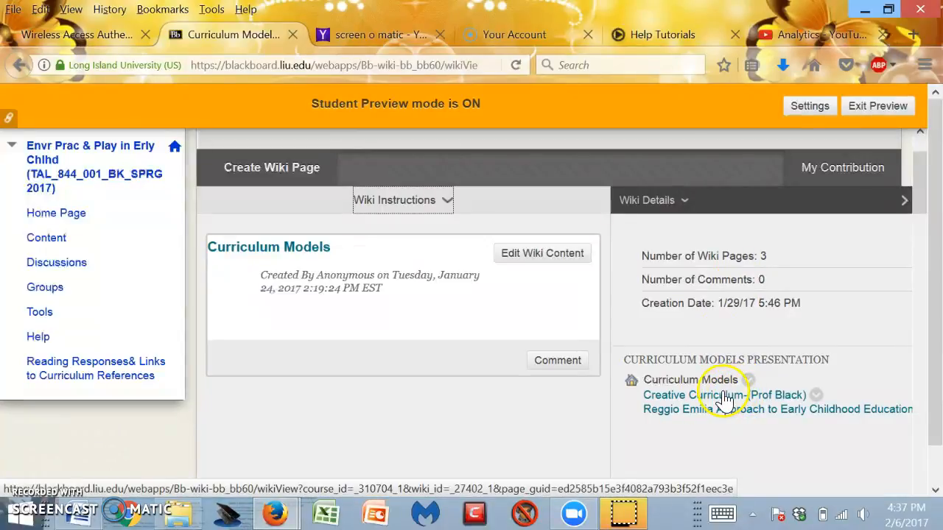
Open the Reggio Emilia Approach to Early Childhood Education wiki page and read through its sections and videos.
click(712, 413)
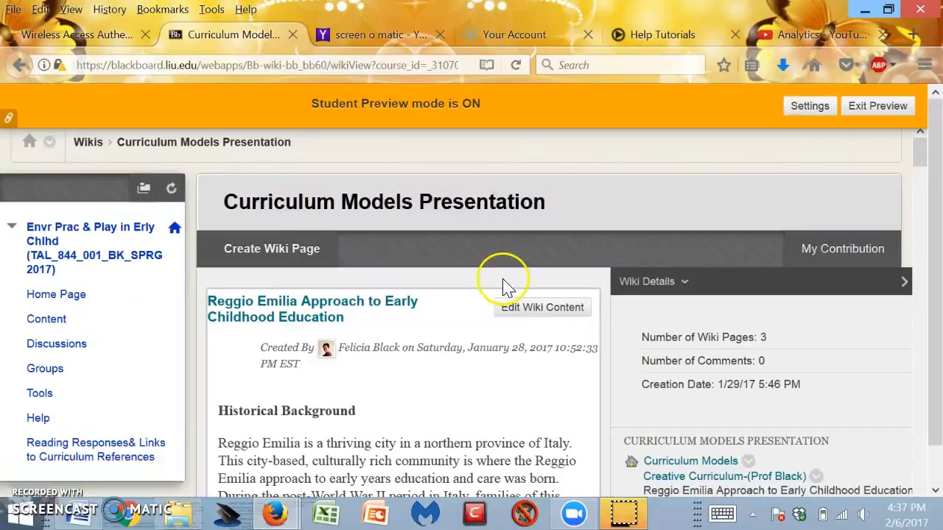
scroll(433, 420, down, 2)
scroll(435, 424, down, 1)
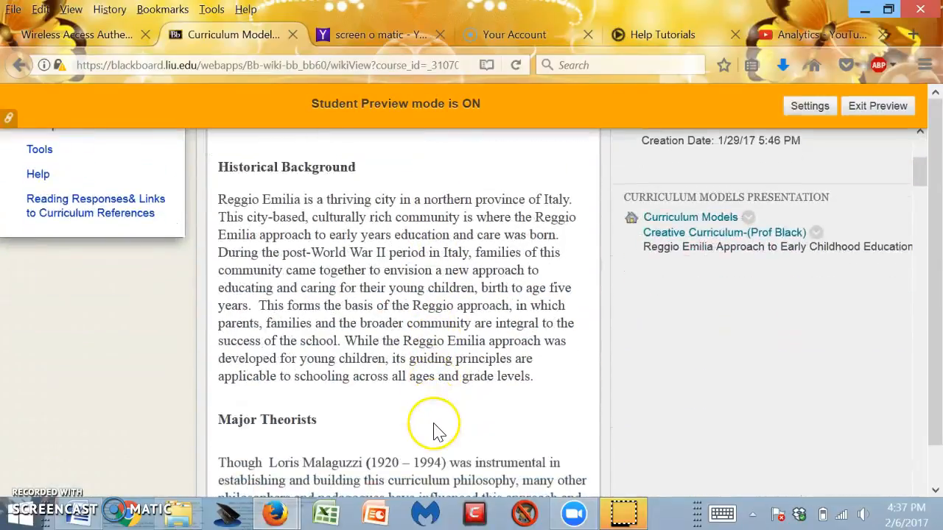
scroll(438, 420, down, 3)
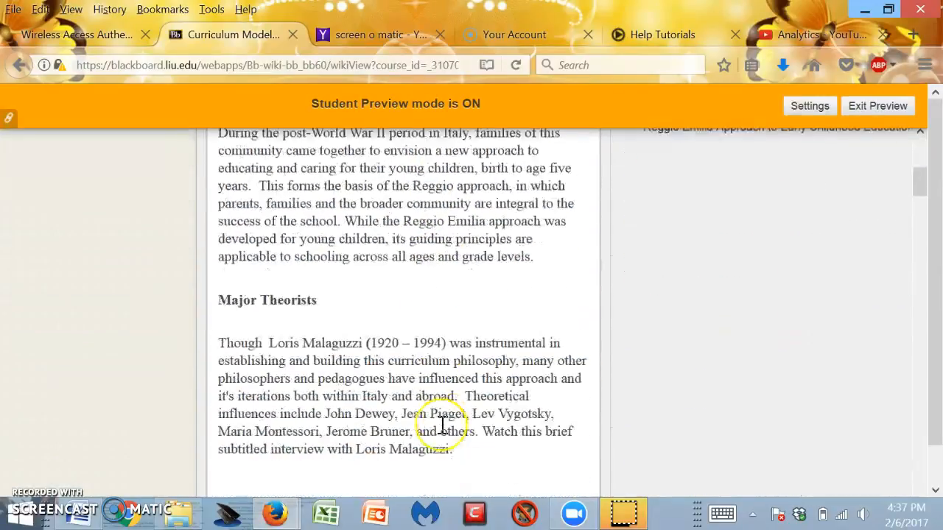
scroll(443, 426, down, 7)
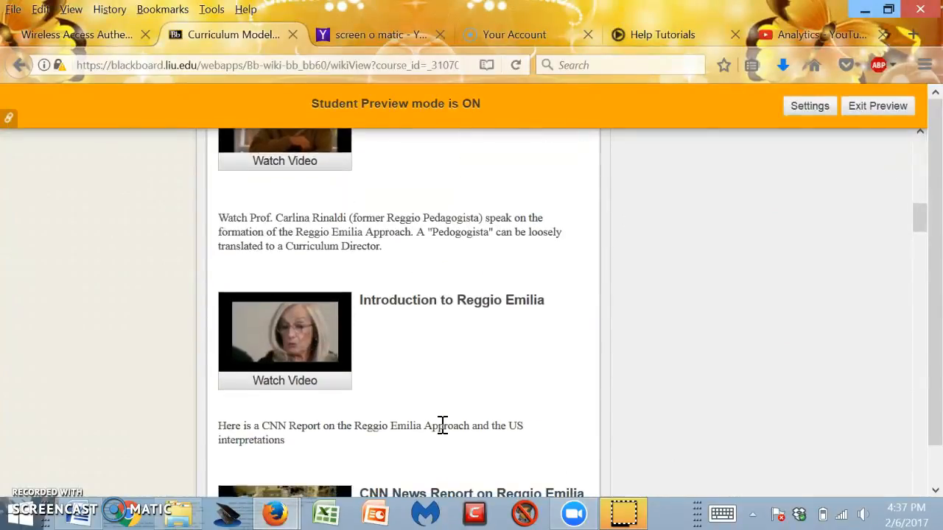
scroll(442, 426, down, 5)
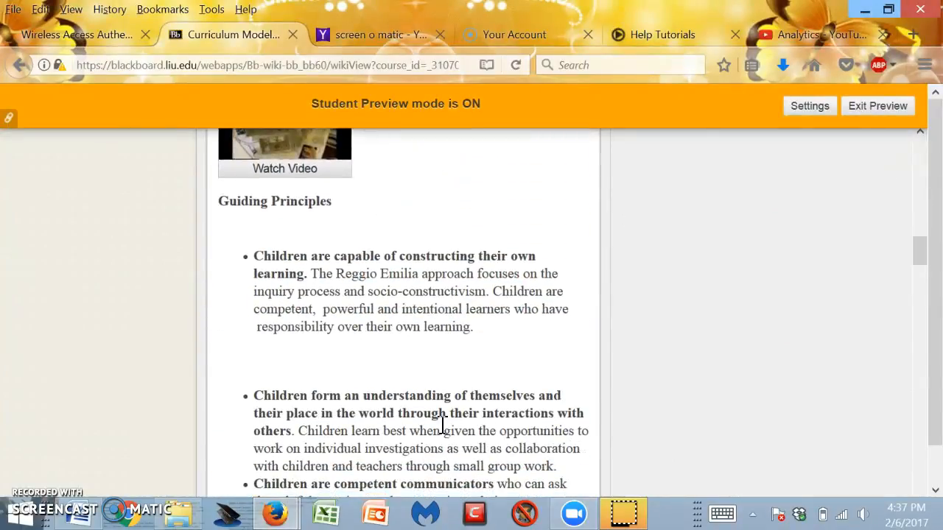
scroll(442, 426, down, 7)
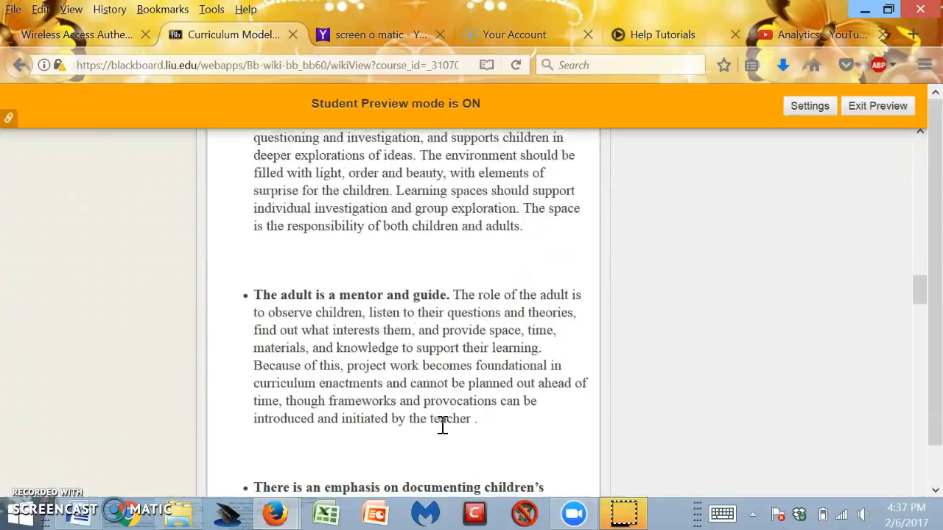
scroll(443, 426, down, 5)
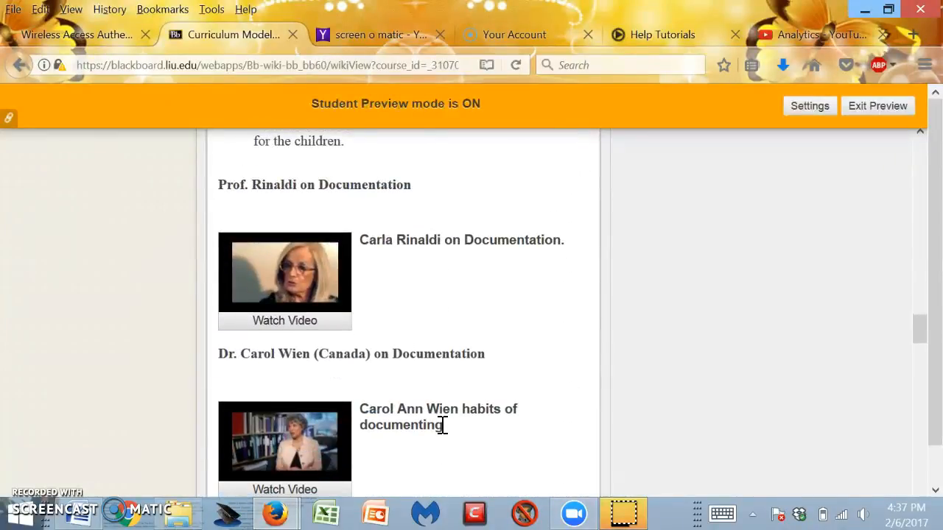
scroll(443, 426, down, 1)
scroll(443, 426, down, 4)
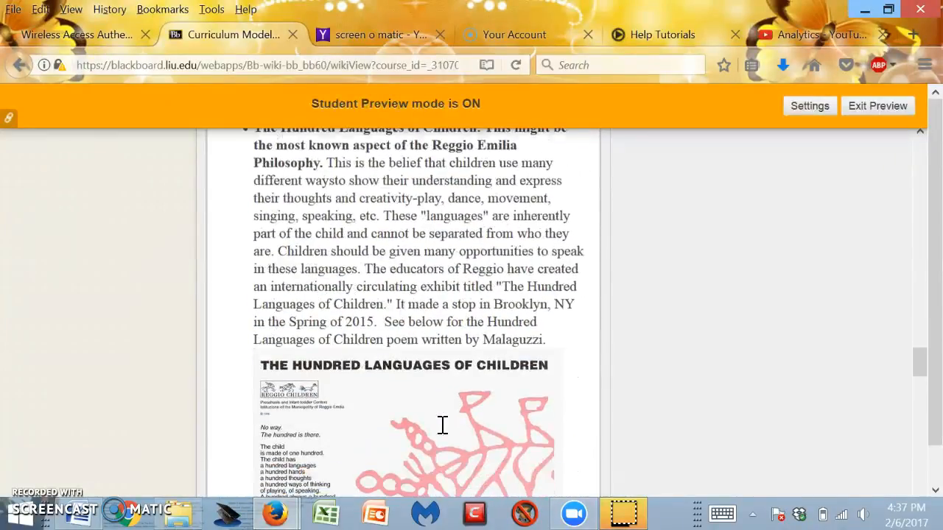
scroll(443, 426, down, 6)
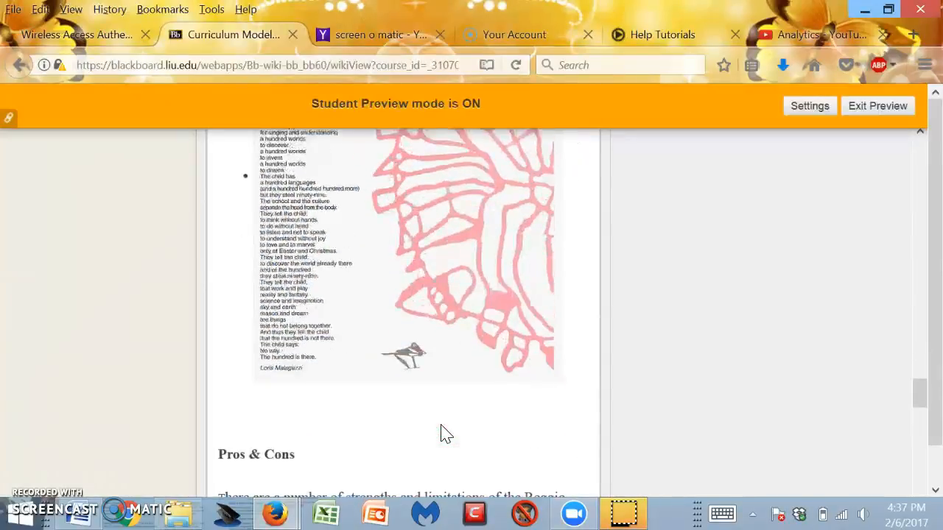
scroll(442, 433, up, 2)
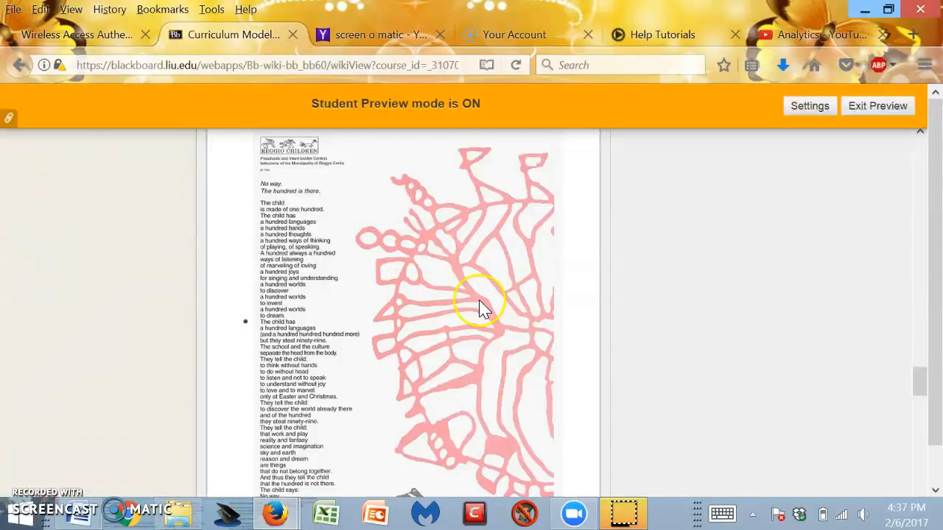
scroll(471, 286, down, 2)
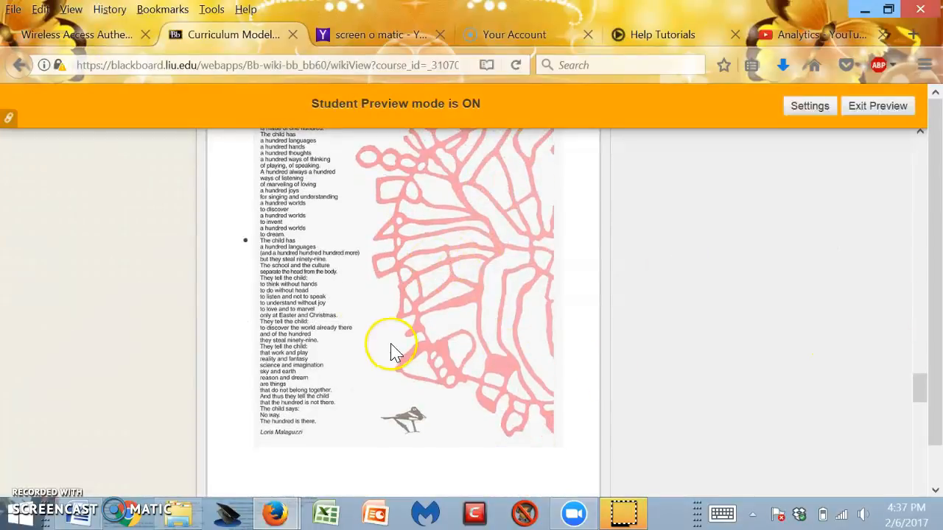
scroll(341, 274, down, 10)
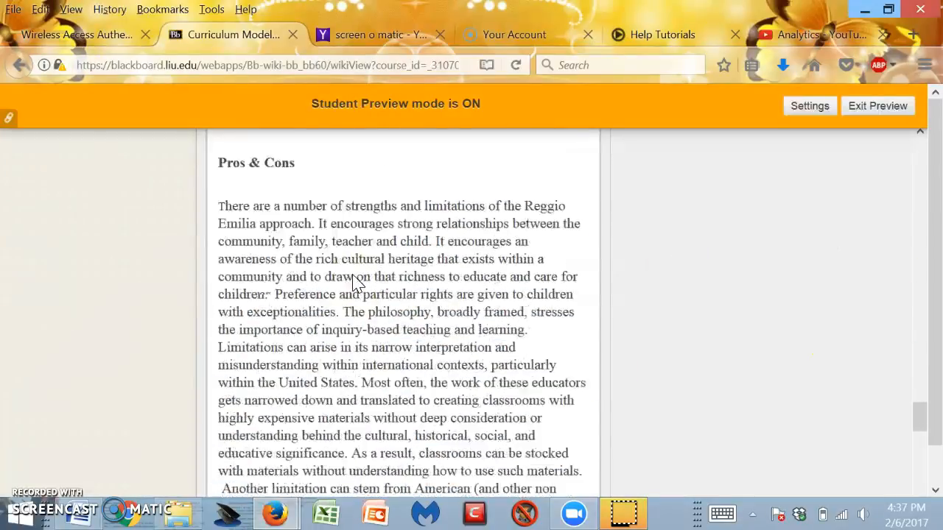
scroll(359, 282, down, 10)
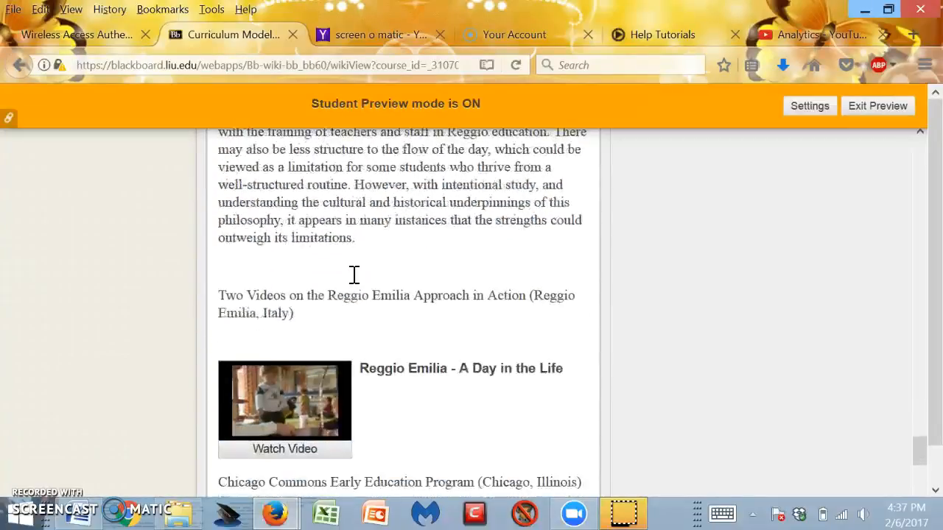
scroll(353, 275, down, 6)
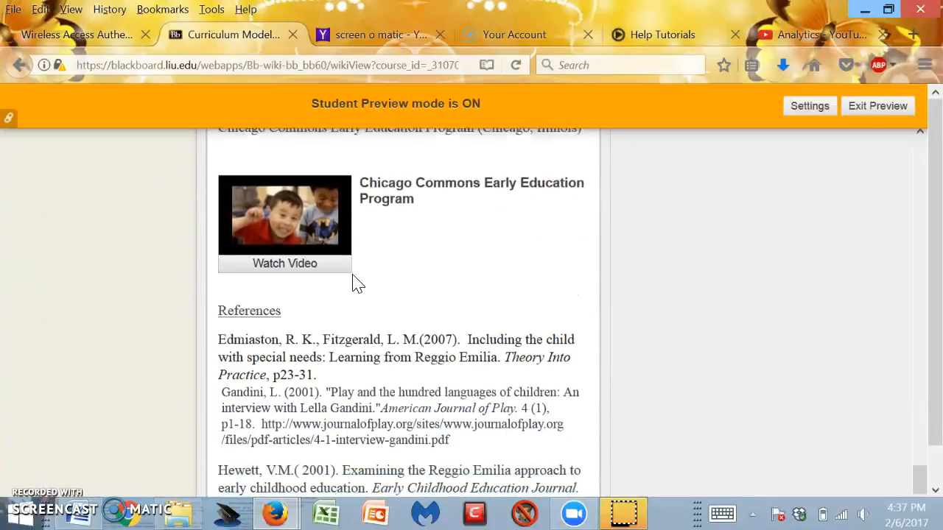
scroll(354, 275, up, 8)
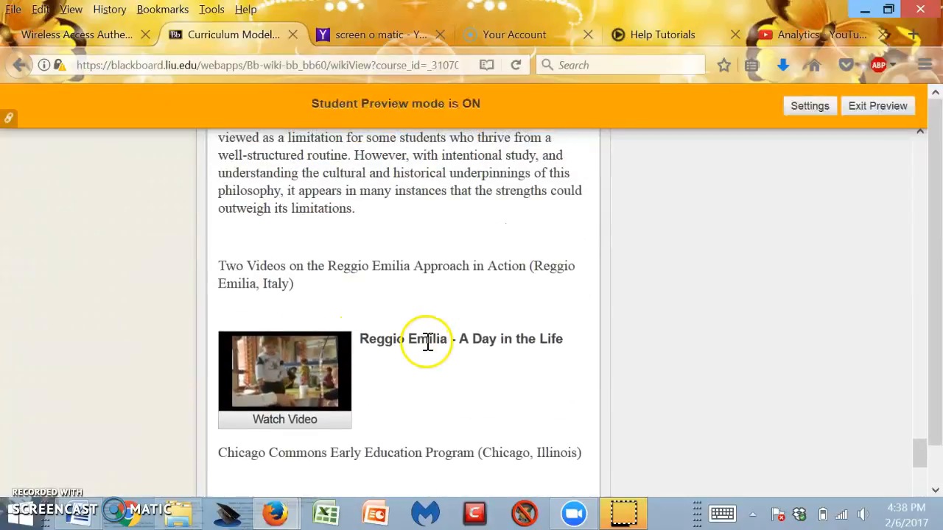
scroll(423, 381, down, 4)
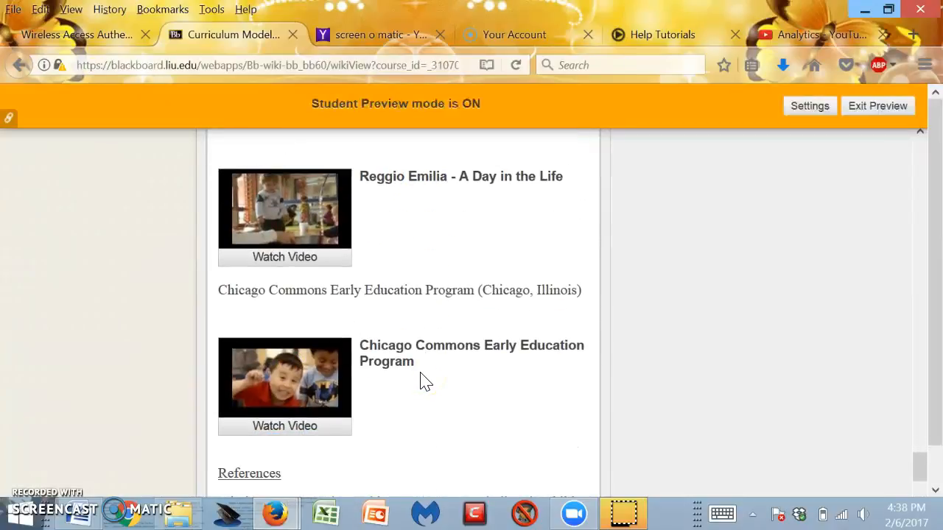
scroll(423, 381, down, 2)
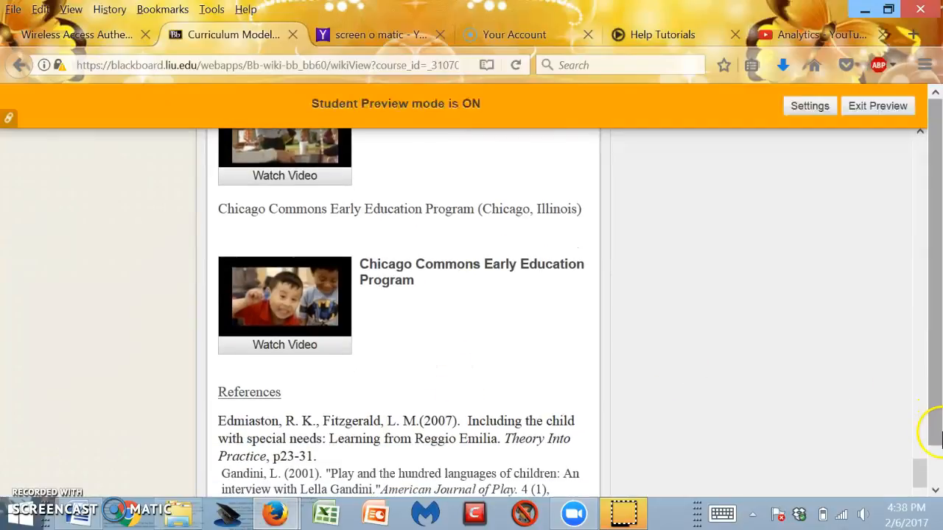
drag(929, 490, 920, 152)
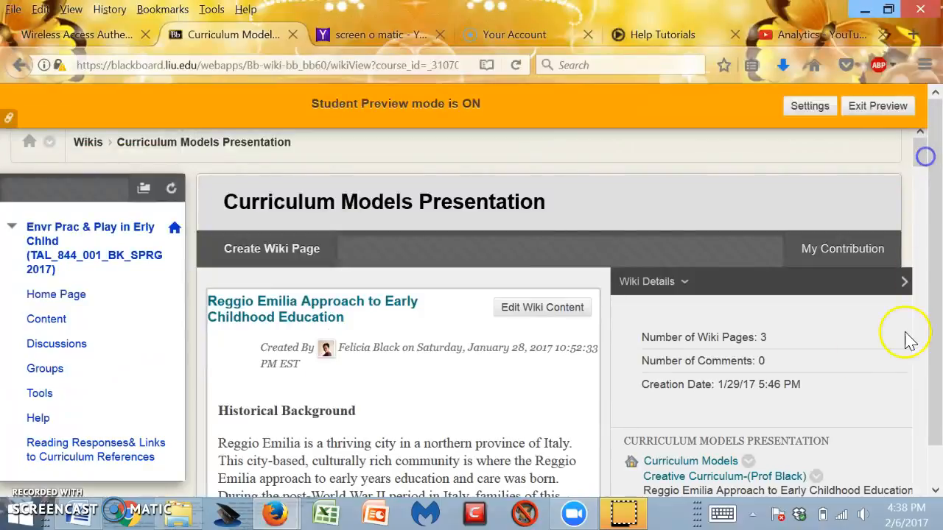
Start a new wiki page and name it Test page- followed by the instructor's name.
click(285, 254)
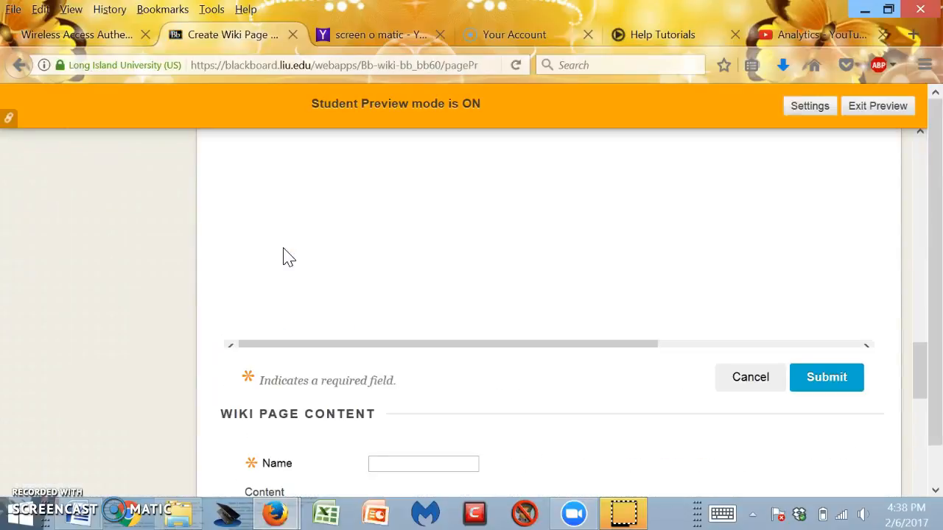
click(294, 266)
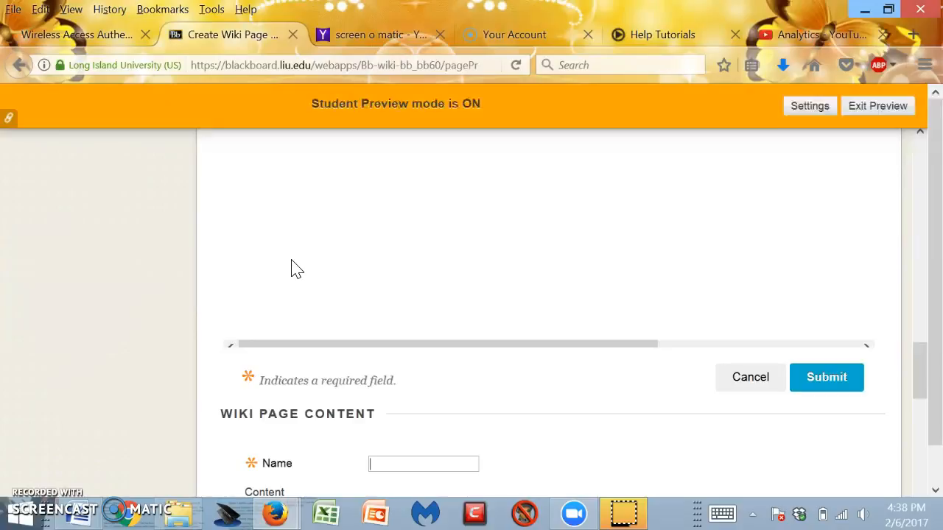
text(Test pa)
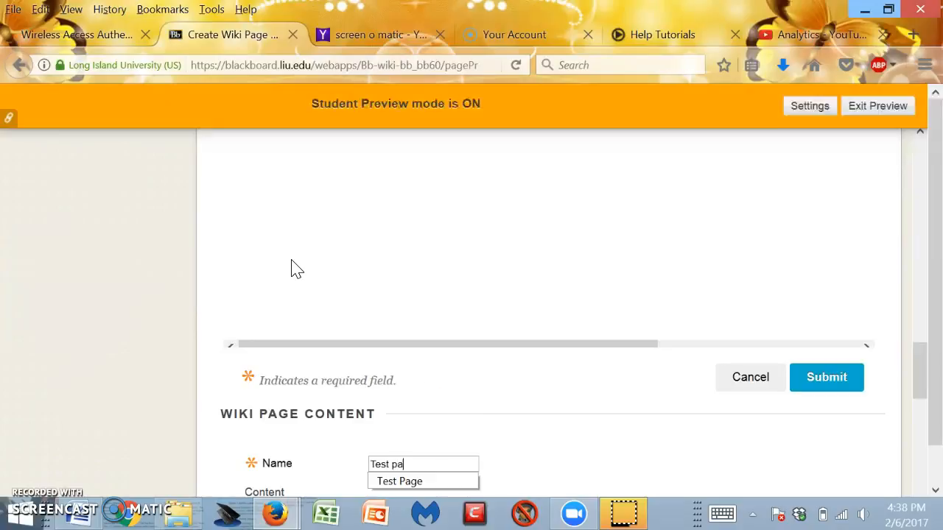
text(ge-Prof Black)
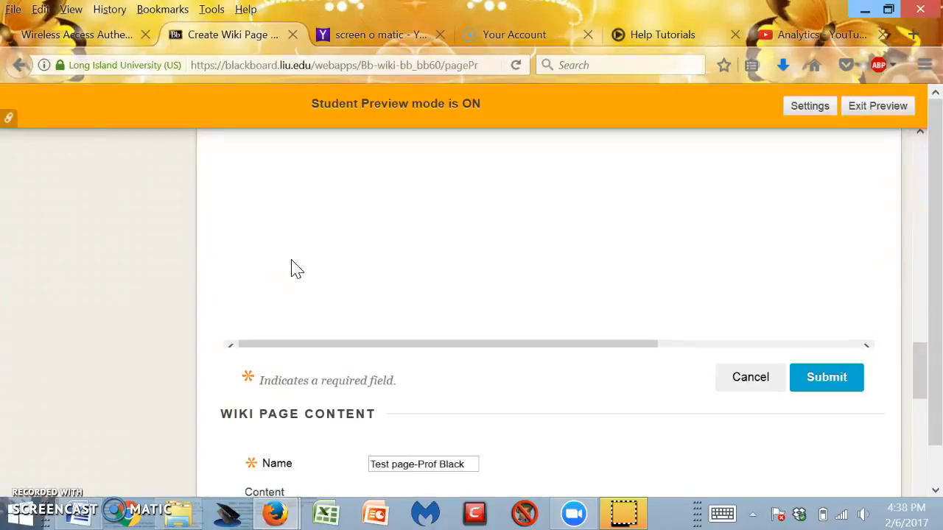
Open the YouTube Video mashup from the wiki page's content editor.
scroll(642, 391, down, 3)
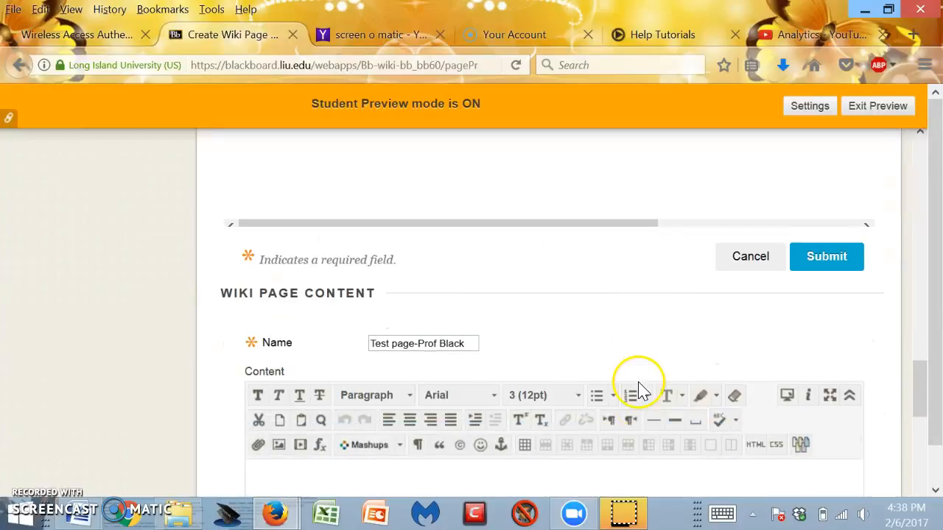
click(324, 361)
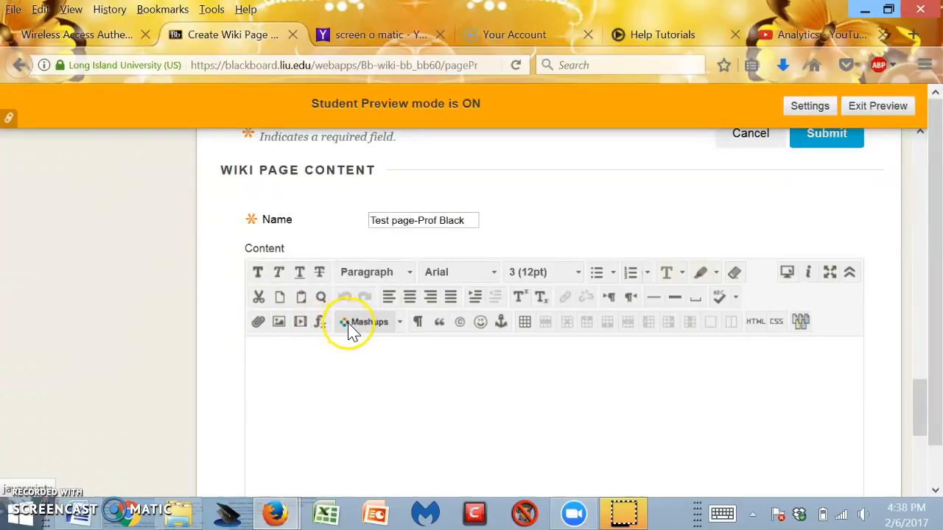
click(400, 324)
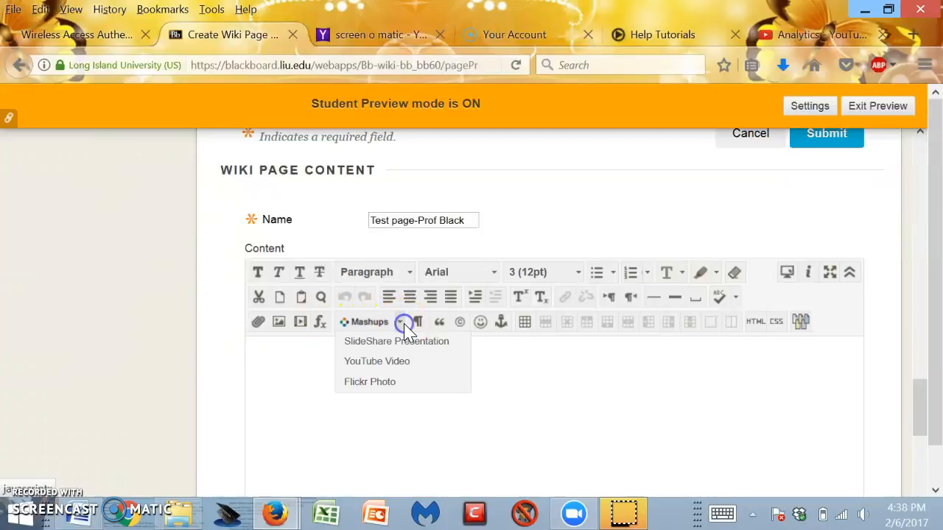
click(397, 361)
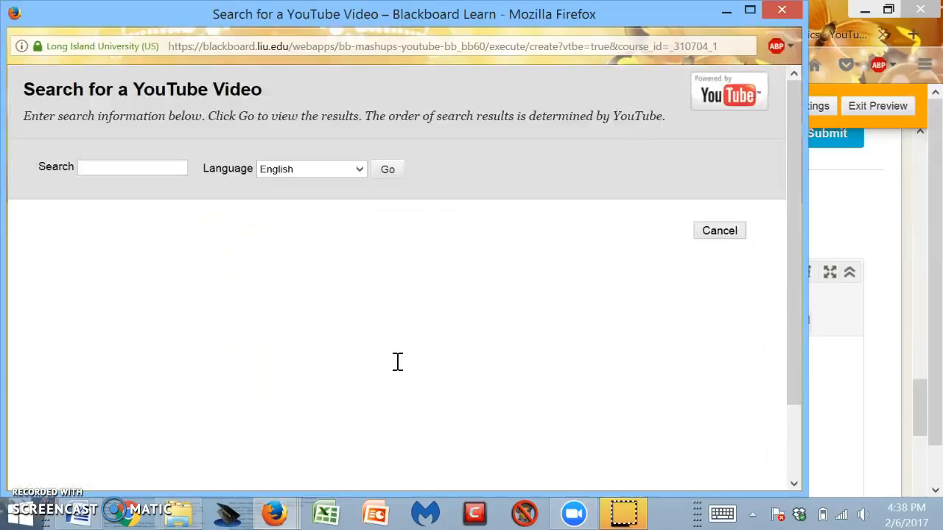
Search YouTube for Te Whariki in English.
click(122, 169)
text(Te Whariki)
click(390, 173)
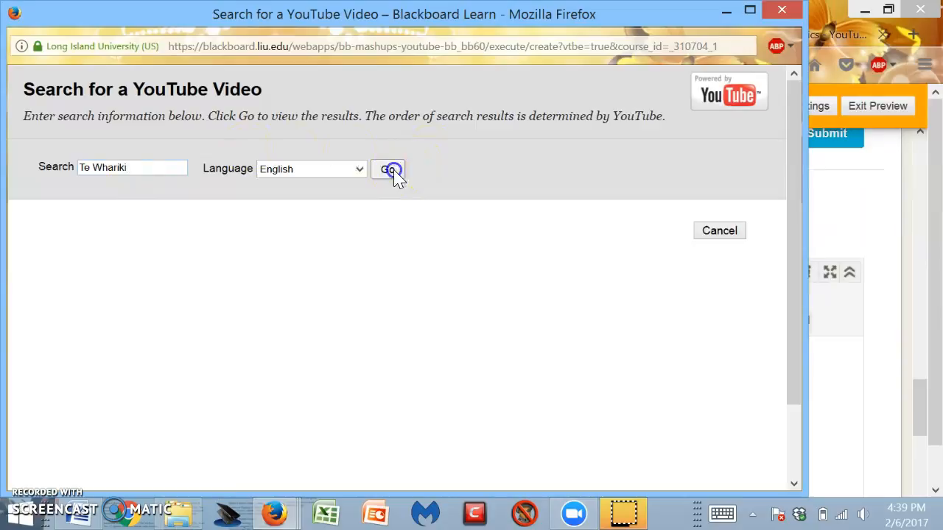
click(425, 202)
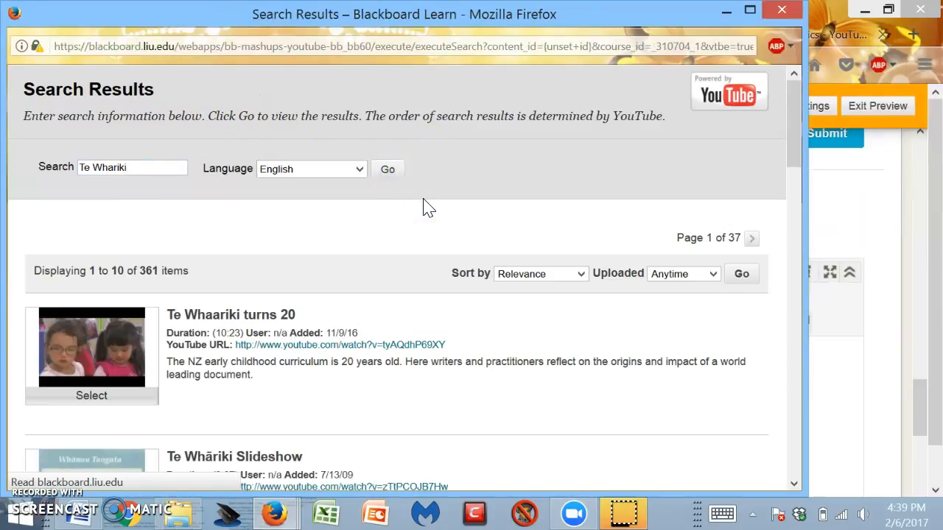
Browse the search results and select the Professor Helen May video.
scroll(415, 287, down, 1)
scroll(415, 287, down, 4)
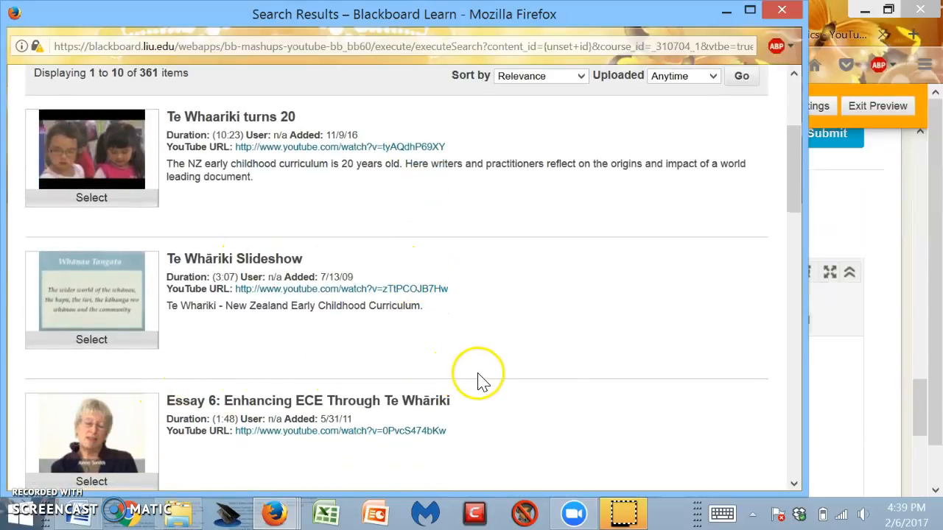
scroll(370, 388, down, 3)
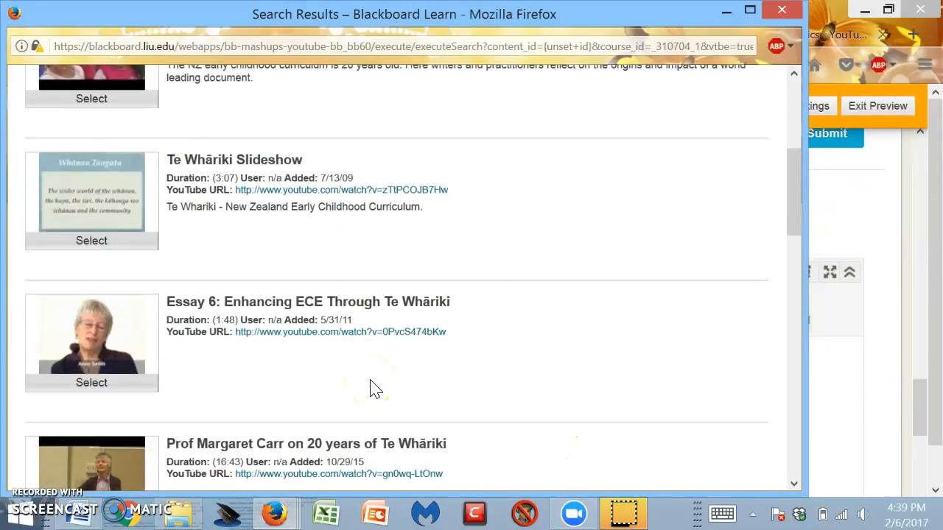
scroll(372, 390, down, 2)
scroll(372, 390, down, 2)
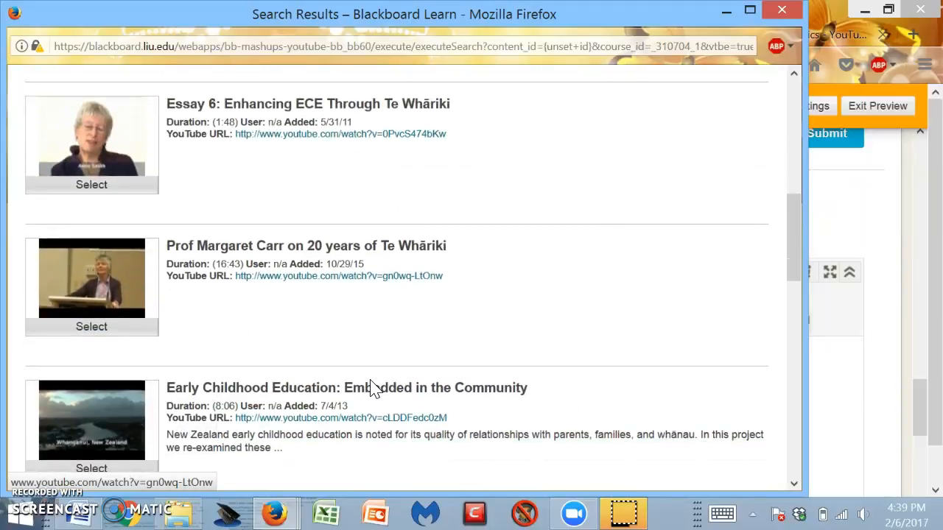
scroll(371, 387, down, 2)
scroll(371, 383, down, 6)
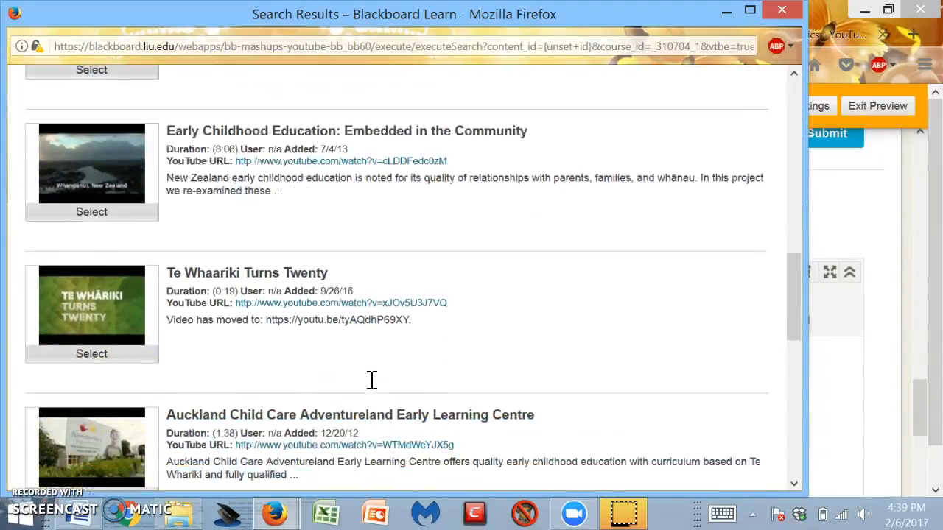
scroll(372, 389, down, 7)
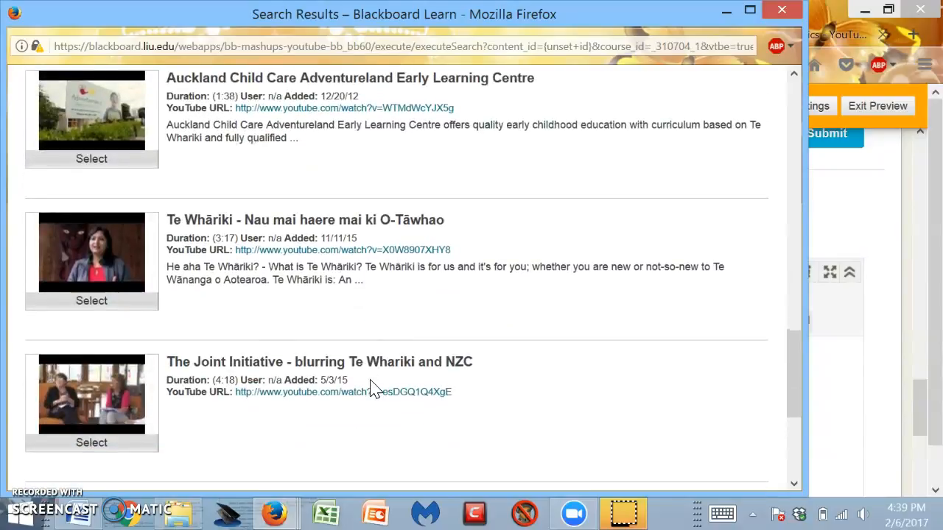
scroll(372, 389, down, 1)
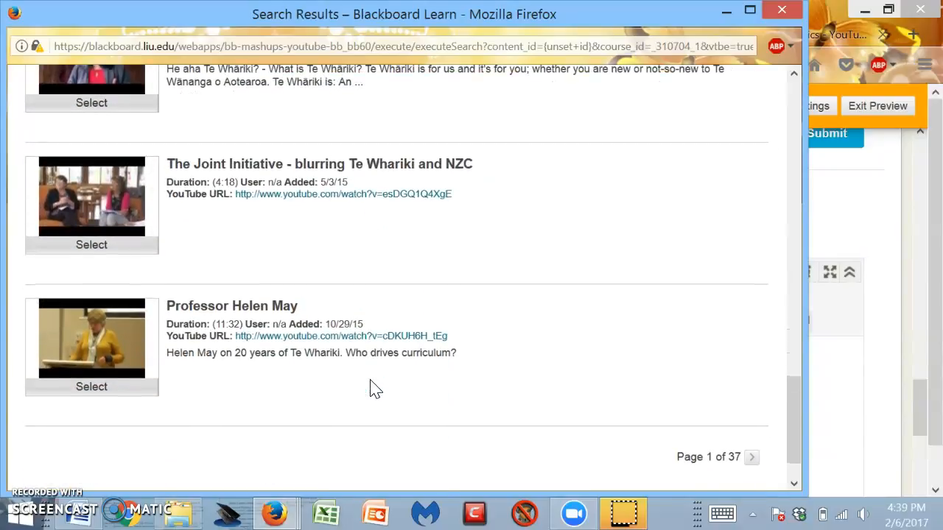
click(114, 389)
click(93, 396)
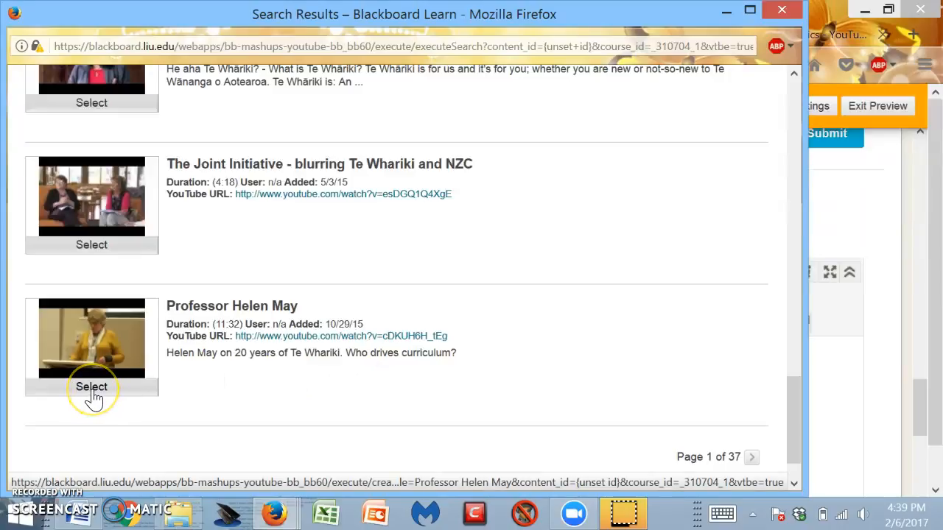
click(92, 389)
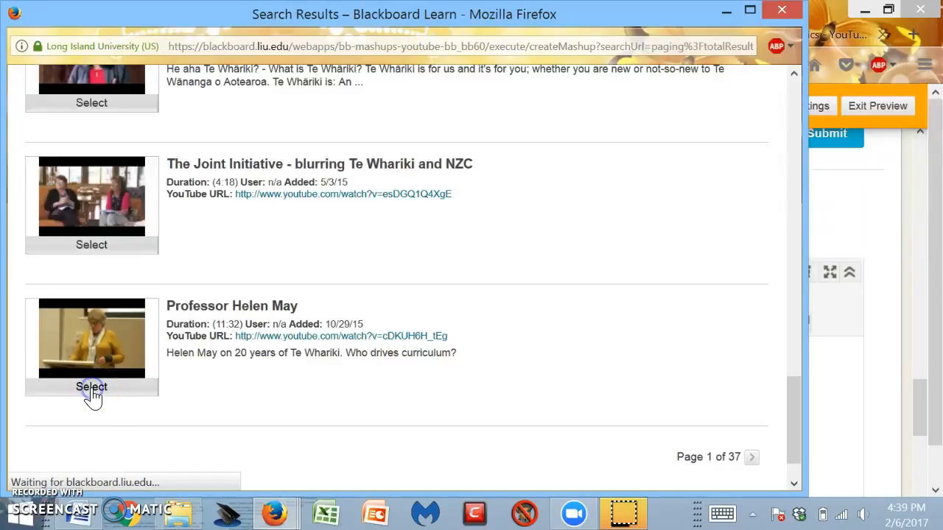
Submit the Professor Helen May mashup with the default thumbnail view options to insert it into the content.
scroll(277, 396, down, 3)
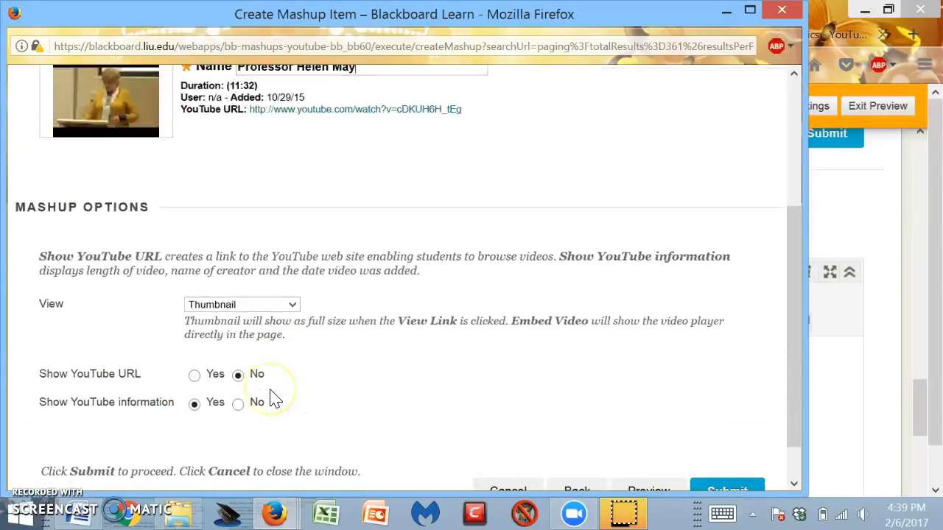
scroll(273, 392, up, 2)
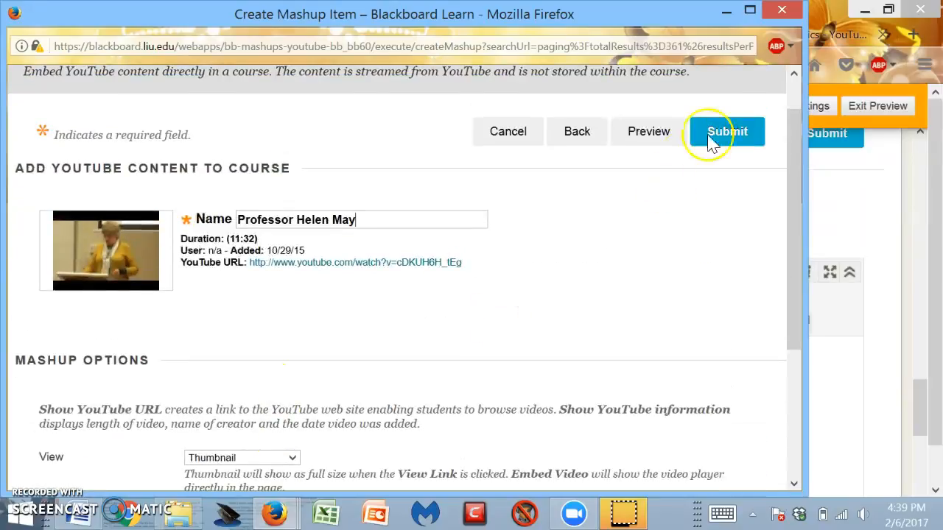
click(738, 140)
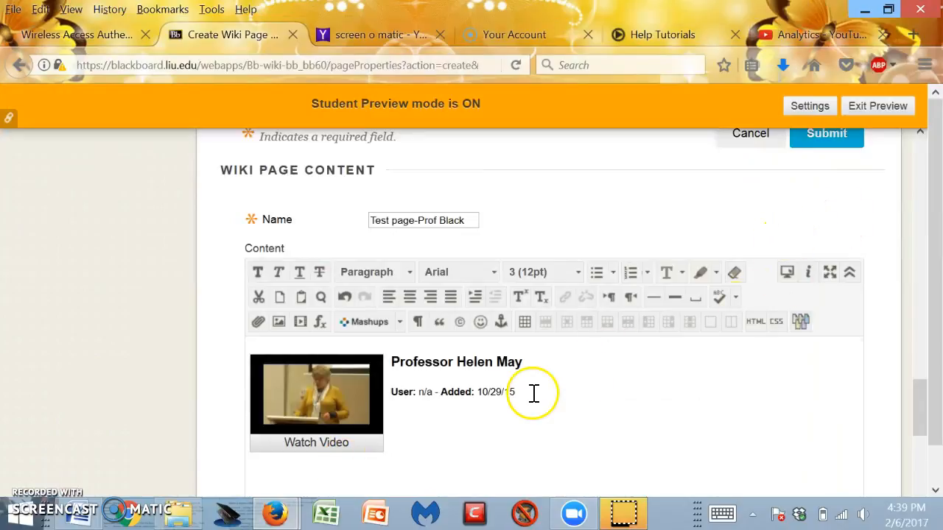
Add the text Historical Background of the Model below the embedded video.
scroll(532, 391, down, 1)
scroll(442, 376, up, 2)
click(259, 432)
scroll(442, 484, down, 2)
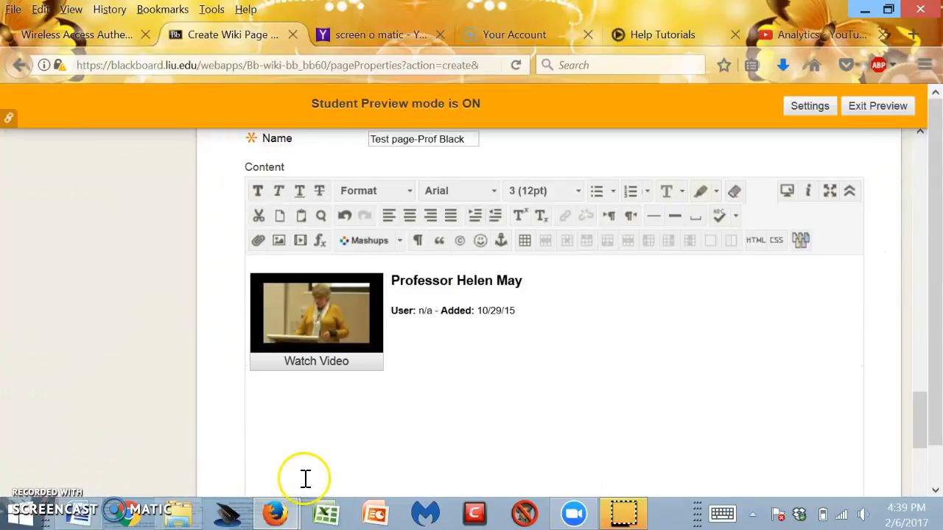
click(255, 394)
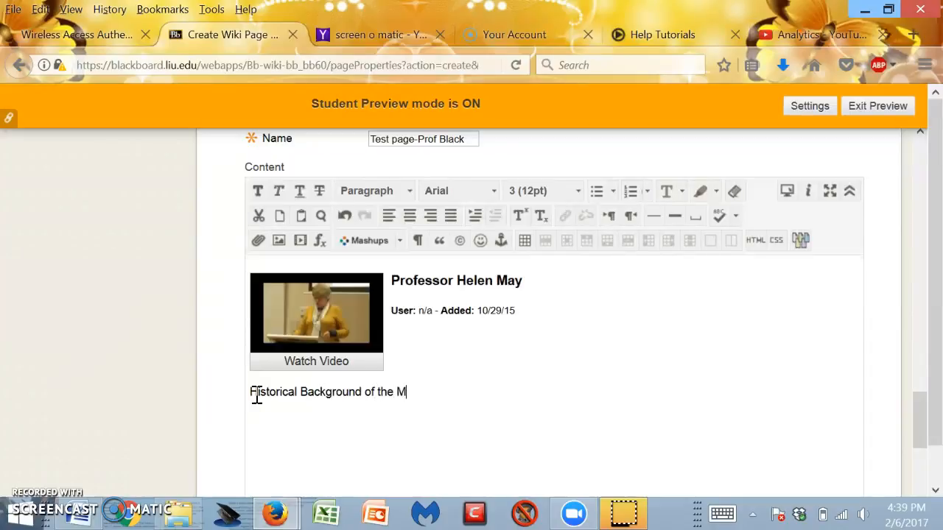
click(478, 399)
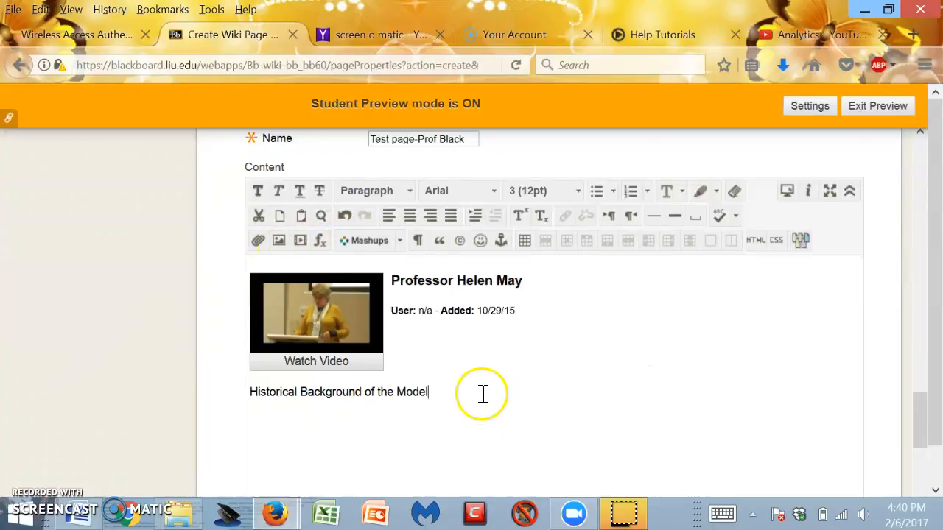
Submit the new Test page-Prof Black wiki page.
scroll(481, 393, down, 4)
scroll(486, 394, down, 5)
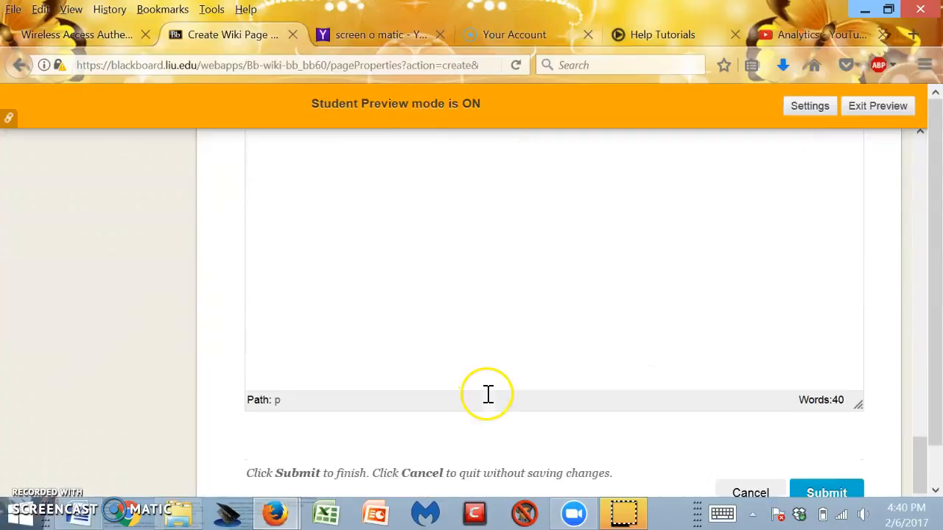
scroll(492, 403, up, 8)
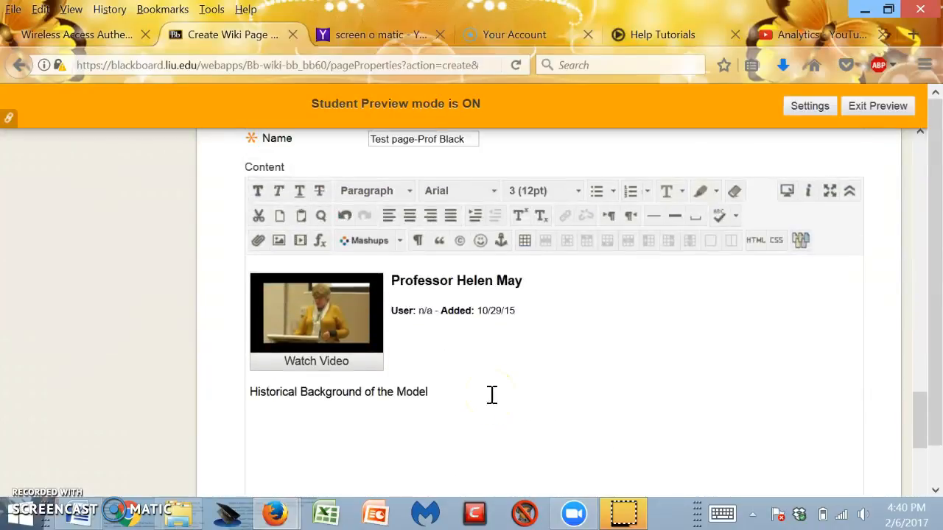
scroll(569, 395, up, 2)
scroll(572, 391, down, 8)
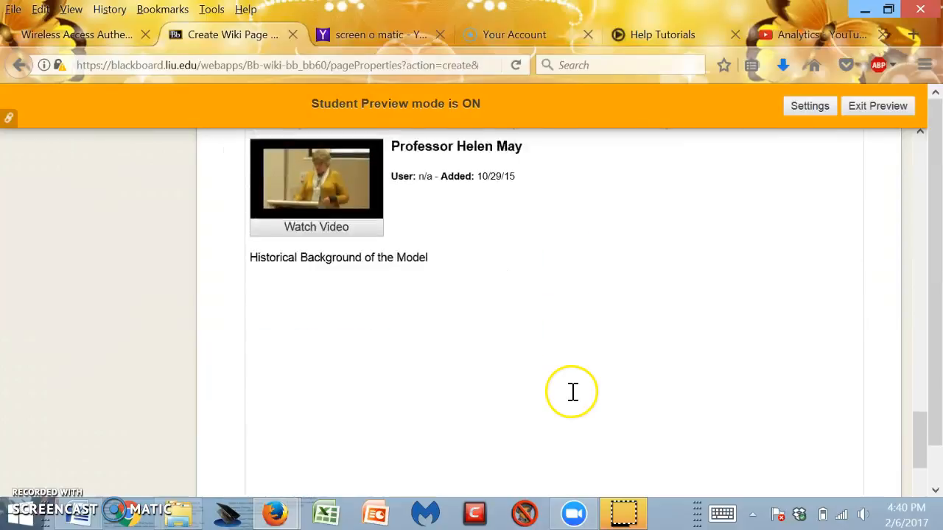
click(839, 485)
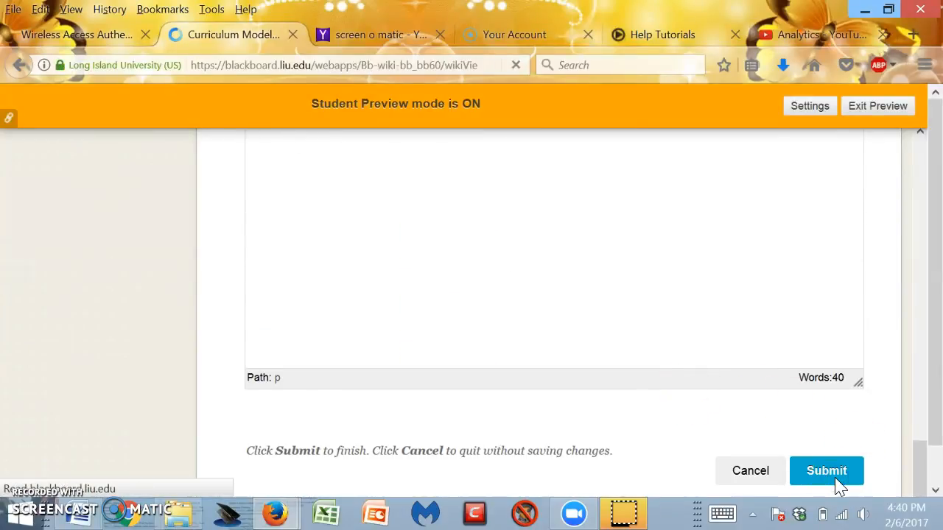
scroll(398, 442, down, 3)
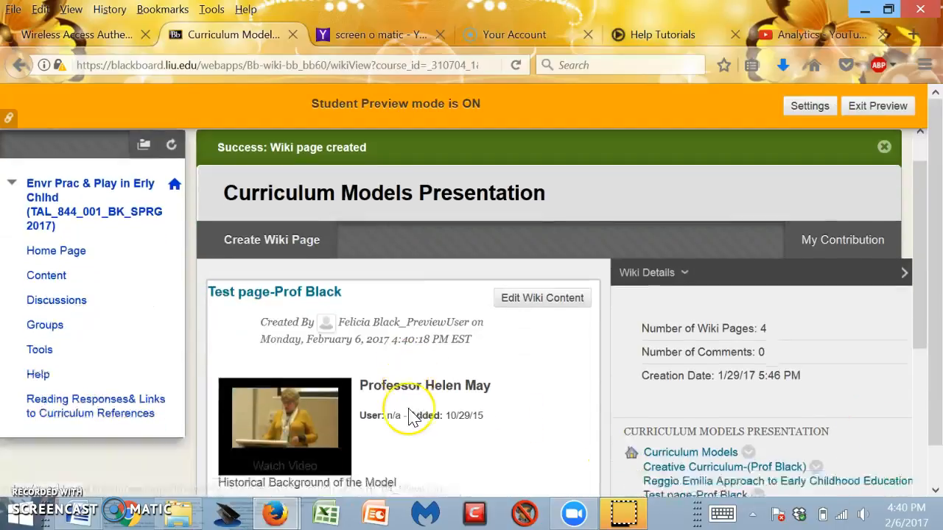
scroll(412, 417, down, 2)
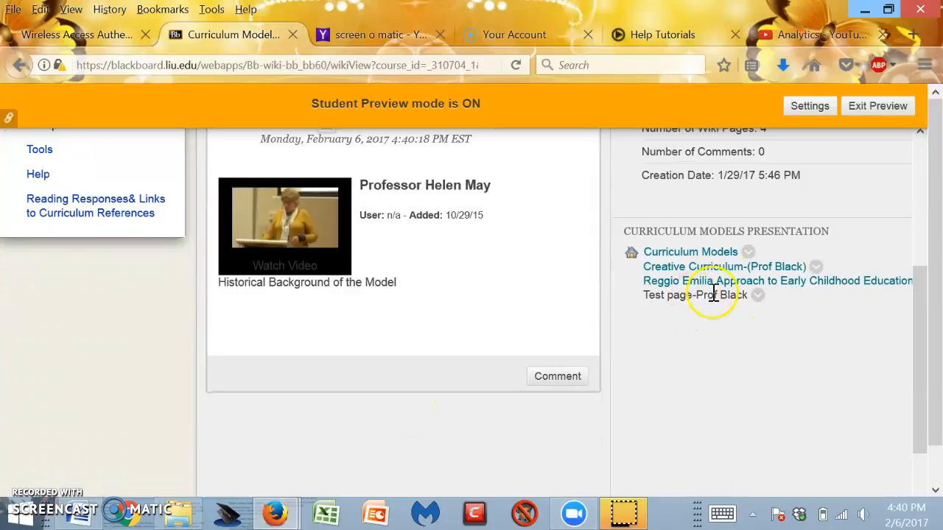
click(20, 65)
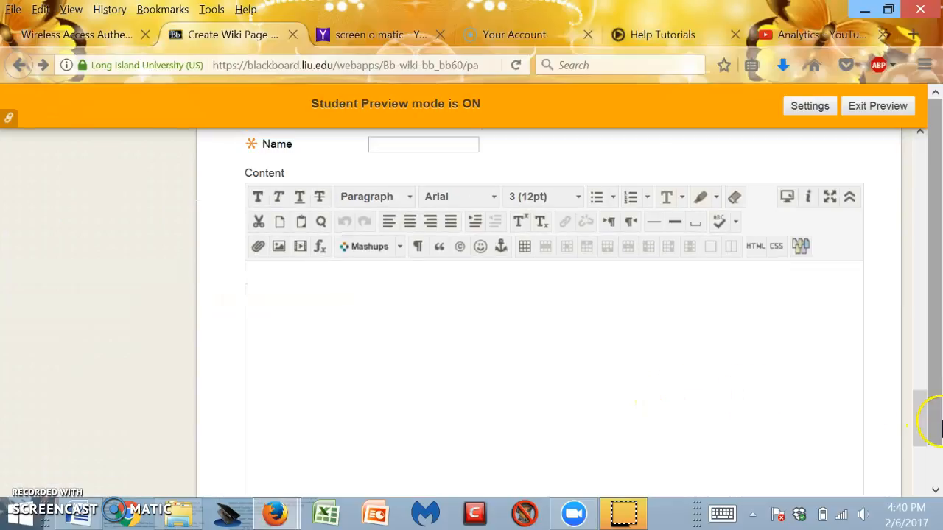
drag(929, 432, 921, 396)
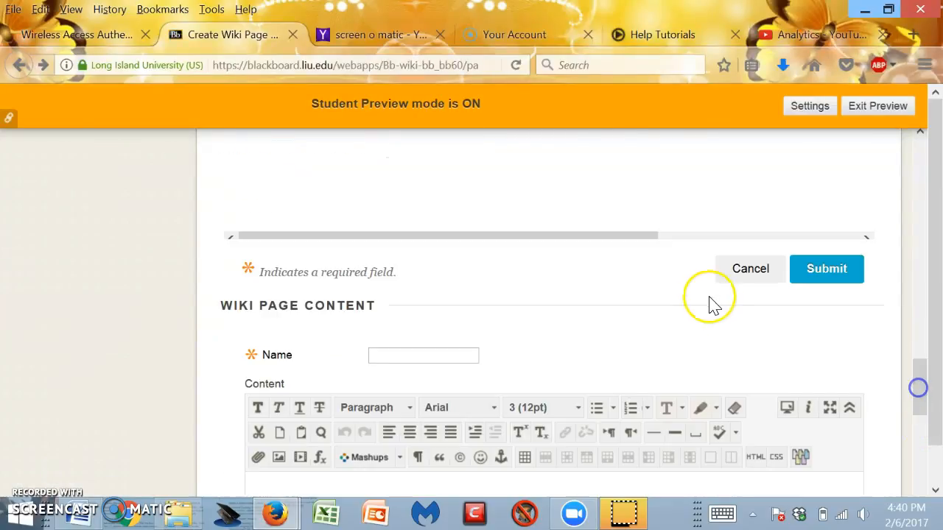
click(741, 271)
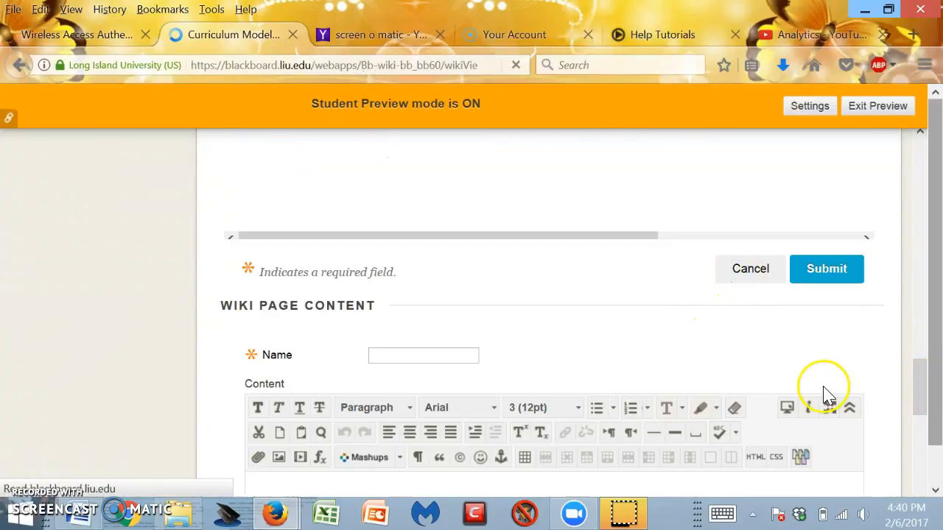
Collapse the Wiki Instructions section of the wiki.
scroll(821, 388, down, 3)
scroll(825, 386, up, 3)
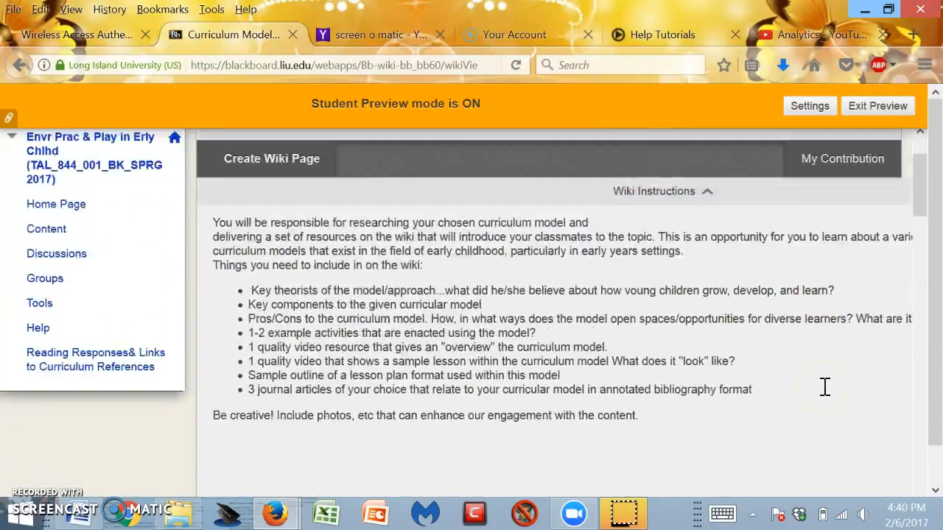
click(705, 201)
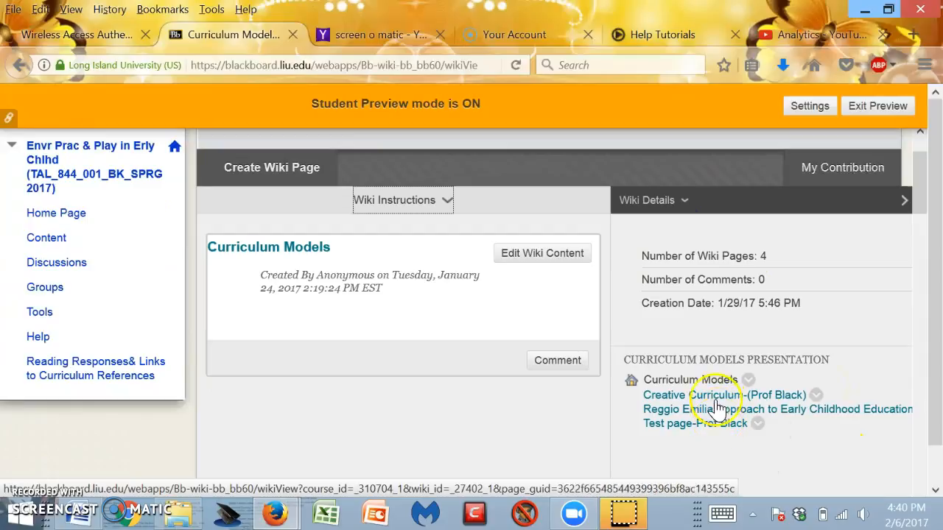
Open the Test page-Prof Black wiki page and open its comment box.
click(713, 426)
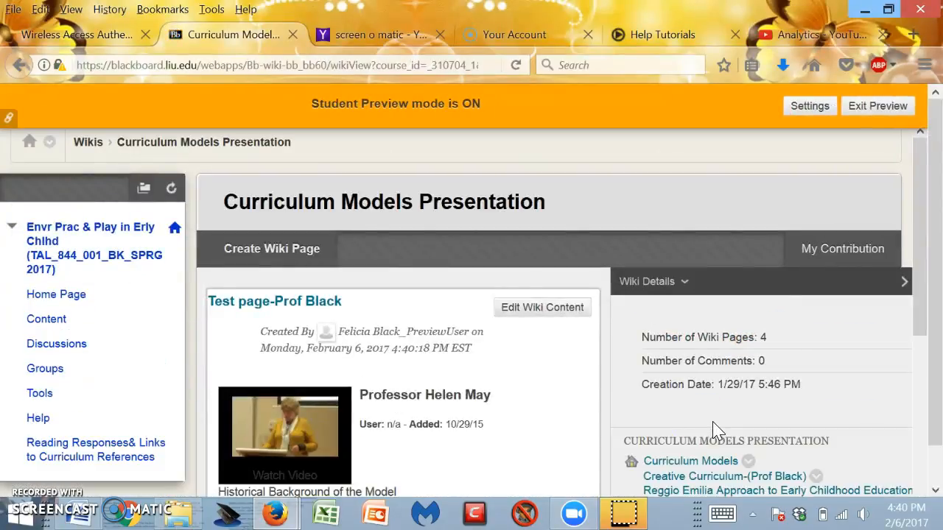
scroll(513, 349, down, 3)
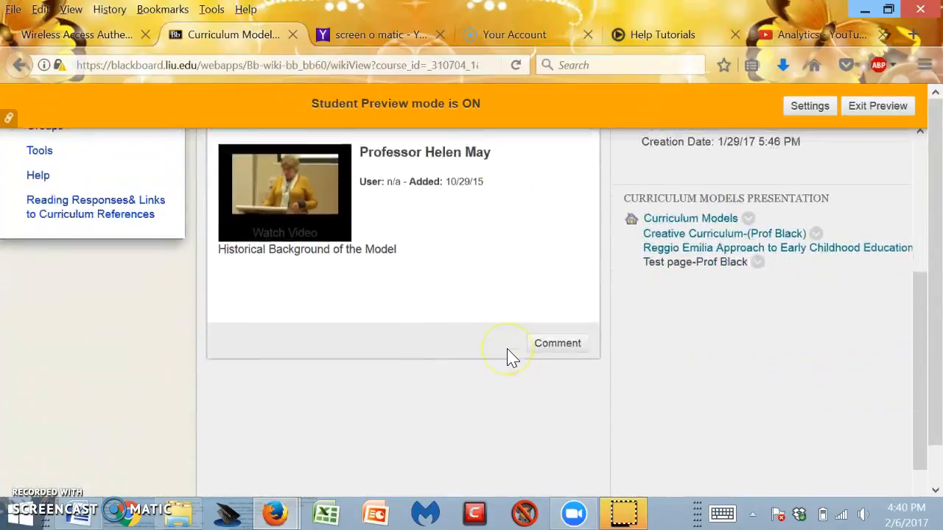
scroll(514, 358, up, 4)
scroll(514, 358, down, 3)
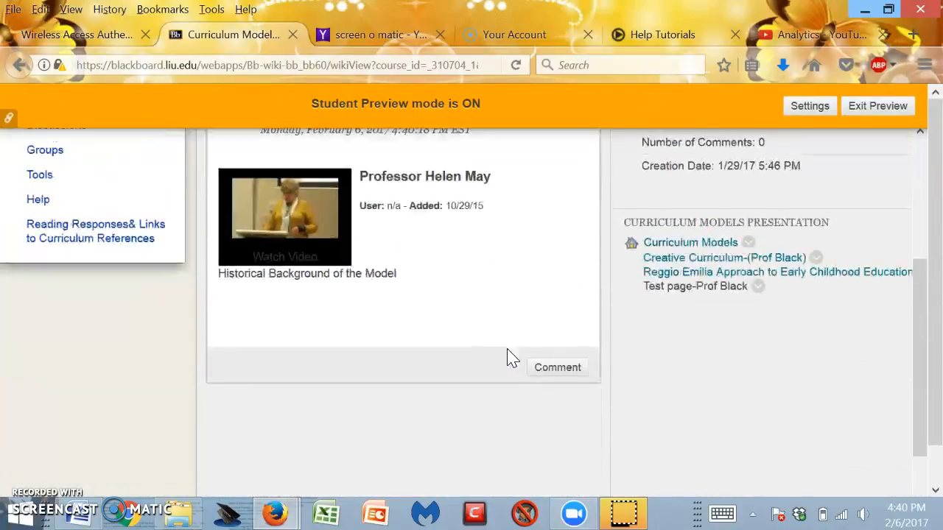
scroll(514, 358, down, 2)
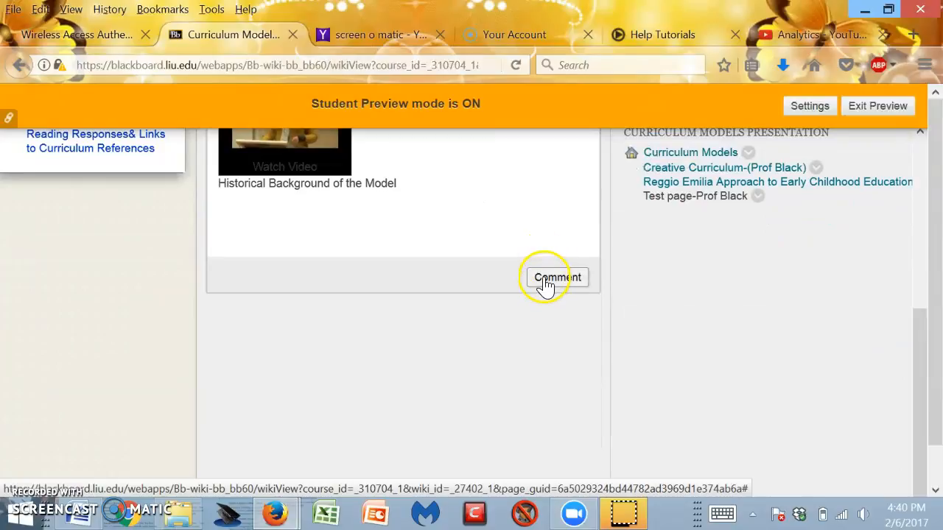
click(545, 285)
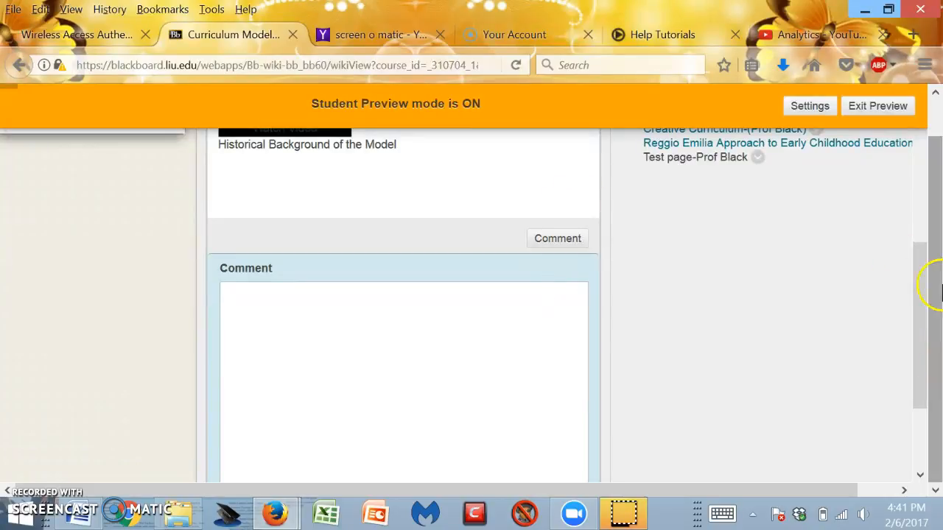
drag(922, 400, 925, 287)
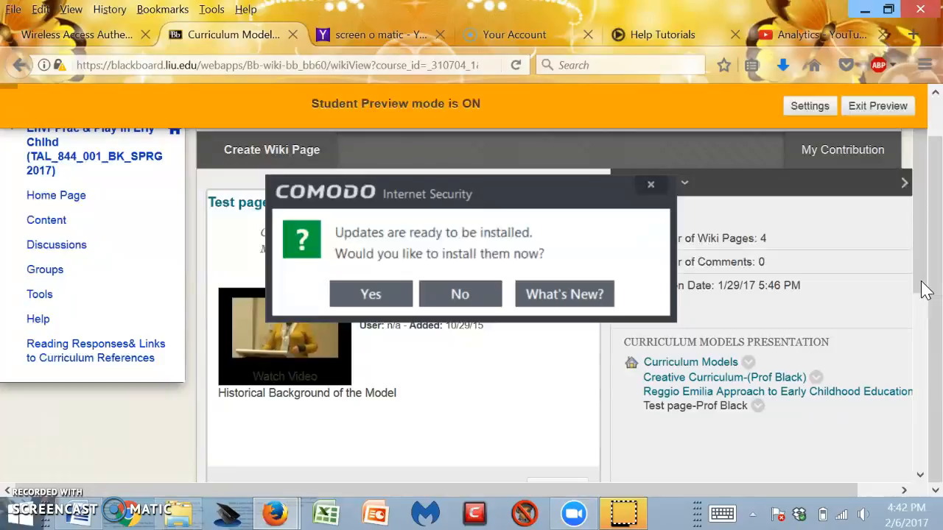
Dismiss the Comodo Internet Security update prompt and close its update window.
click(653, 189)
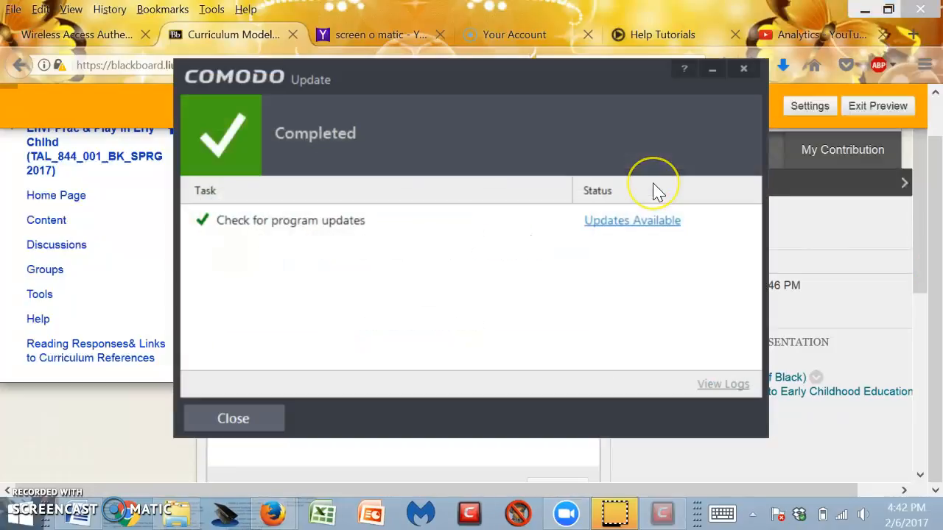
click(744, 67)
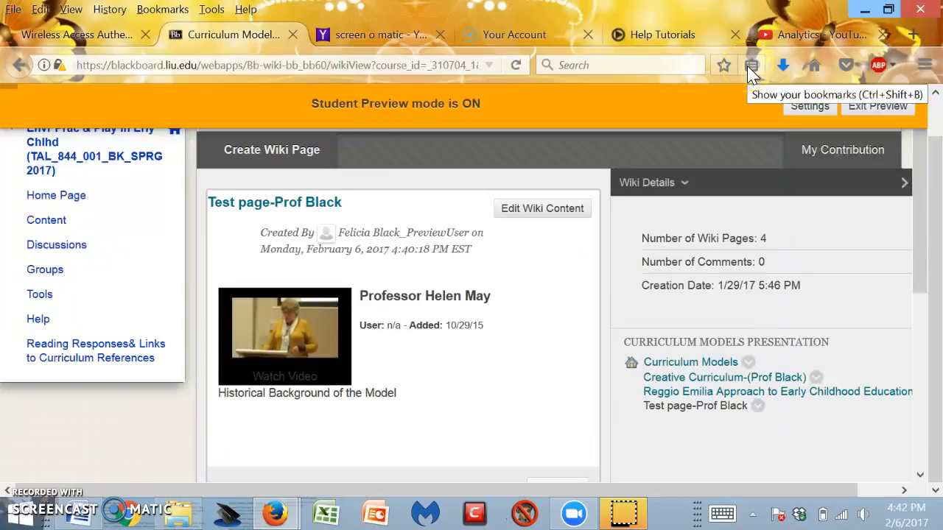